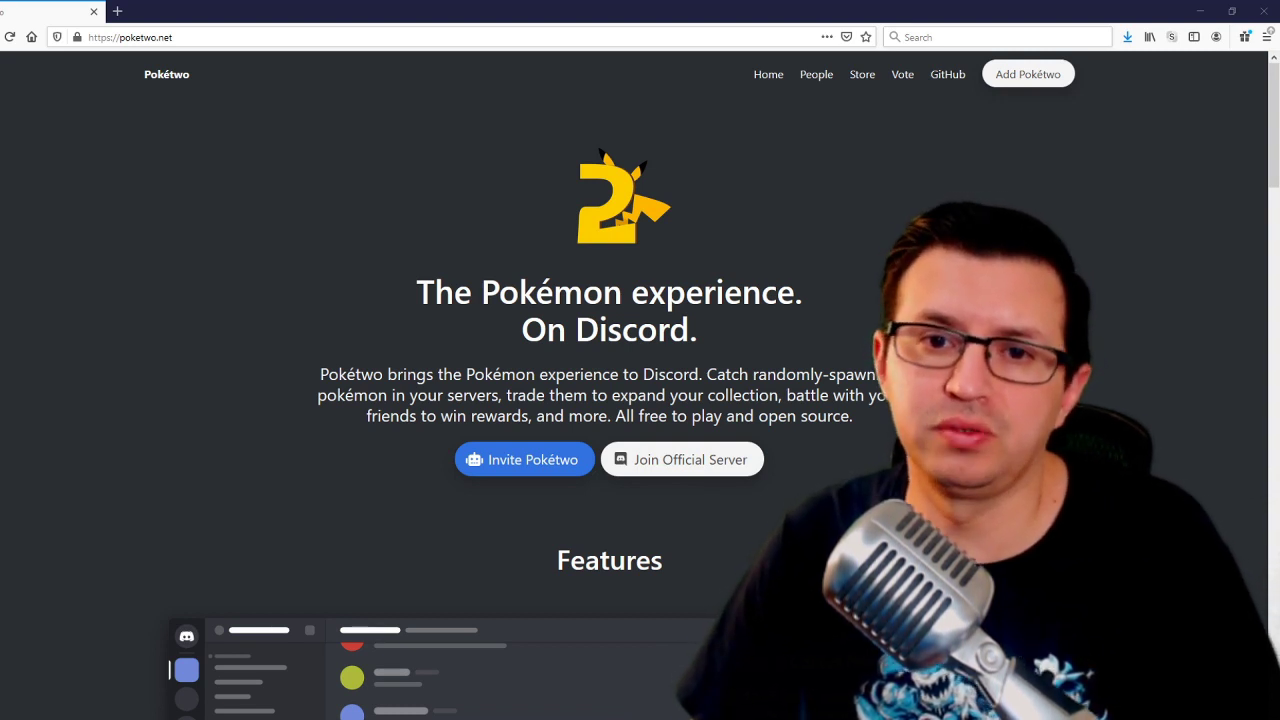
Invite the Pokétwo bot to Empty Test Server, authorize all its requested permissions and complete the human check.
click(530, 462)
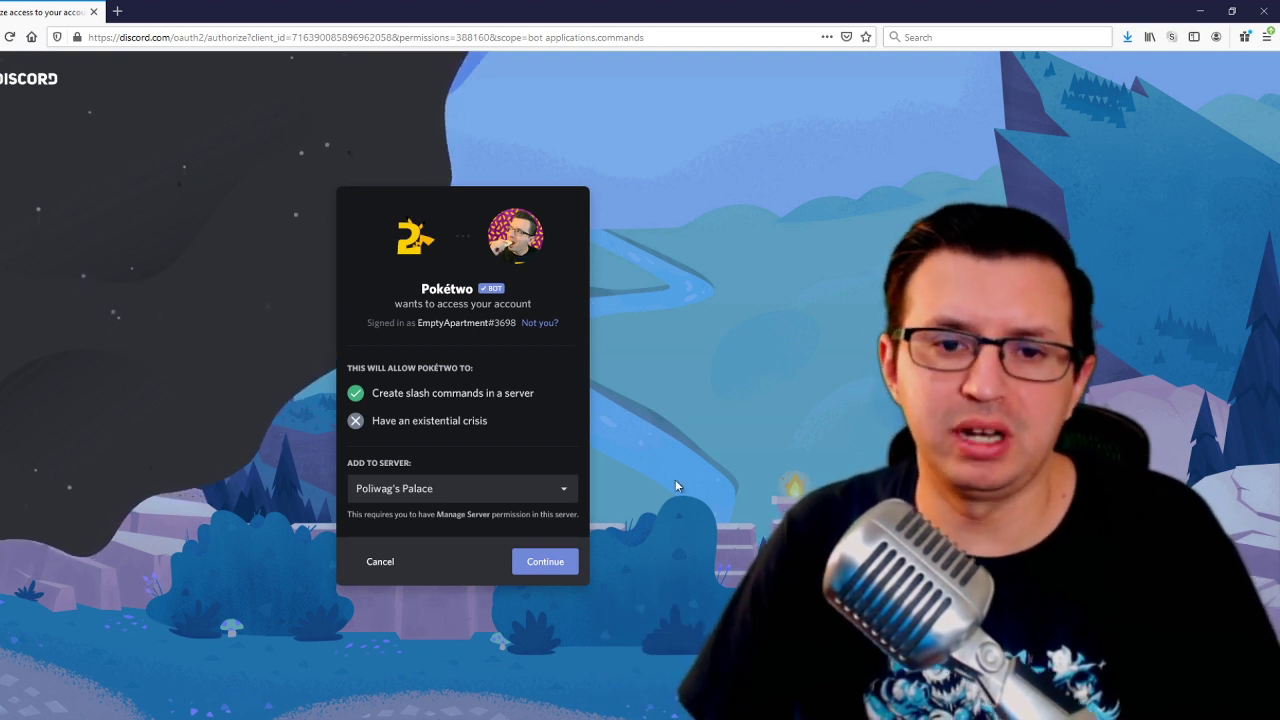
click(491, 495)
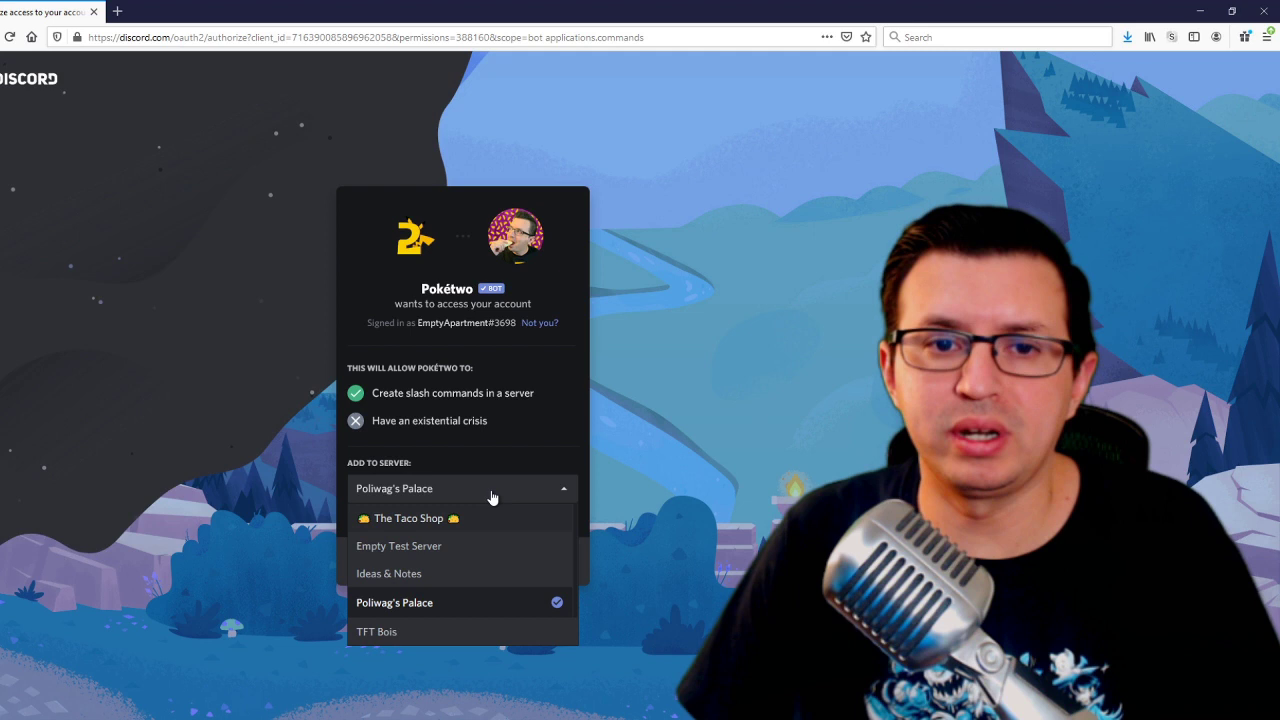
click(418, 548)
click(548, 562)
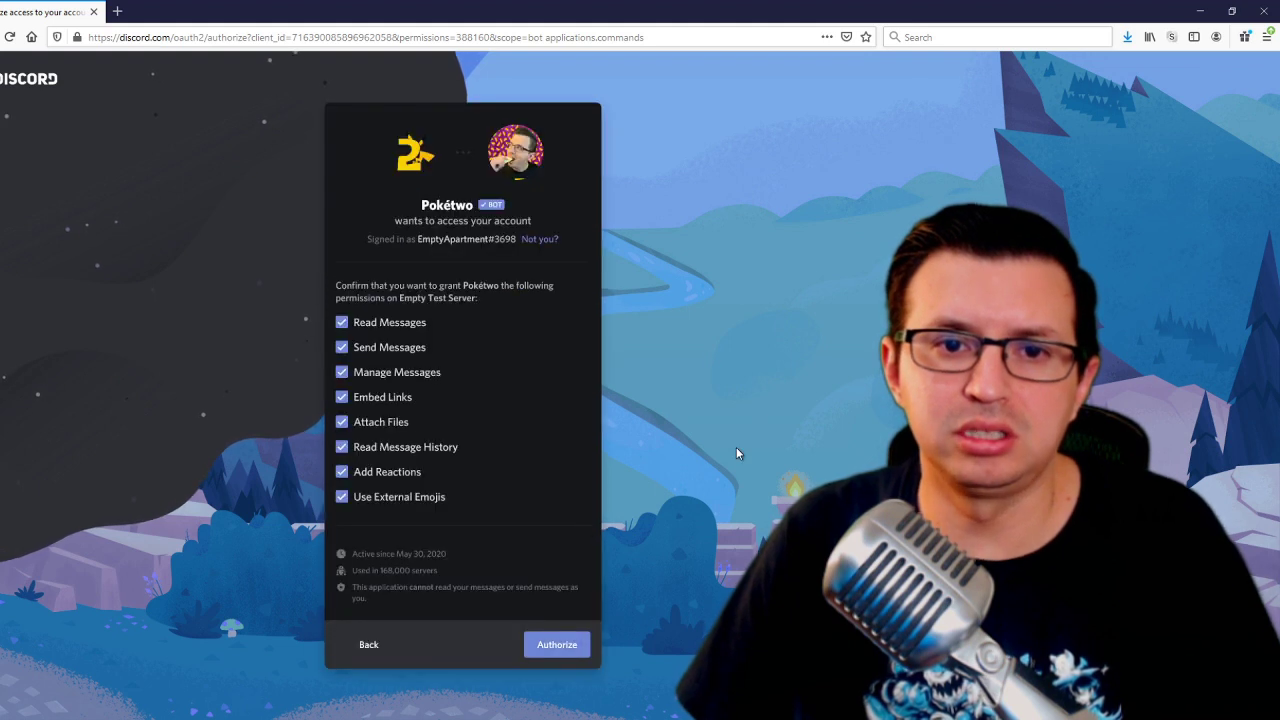
click(557, 645)
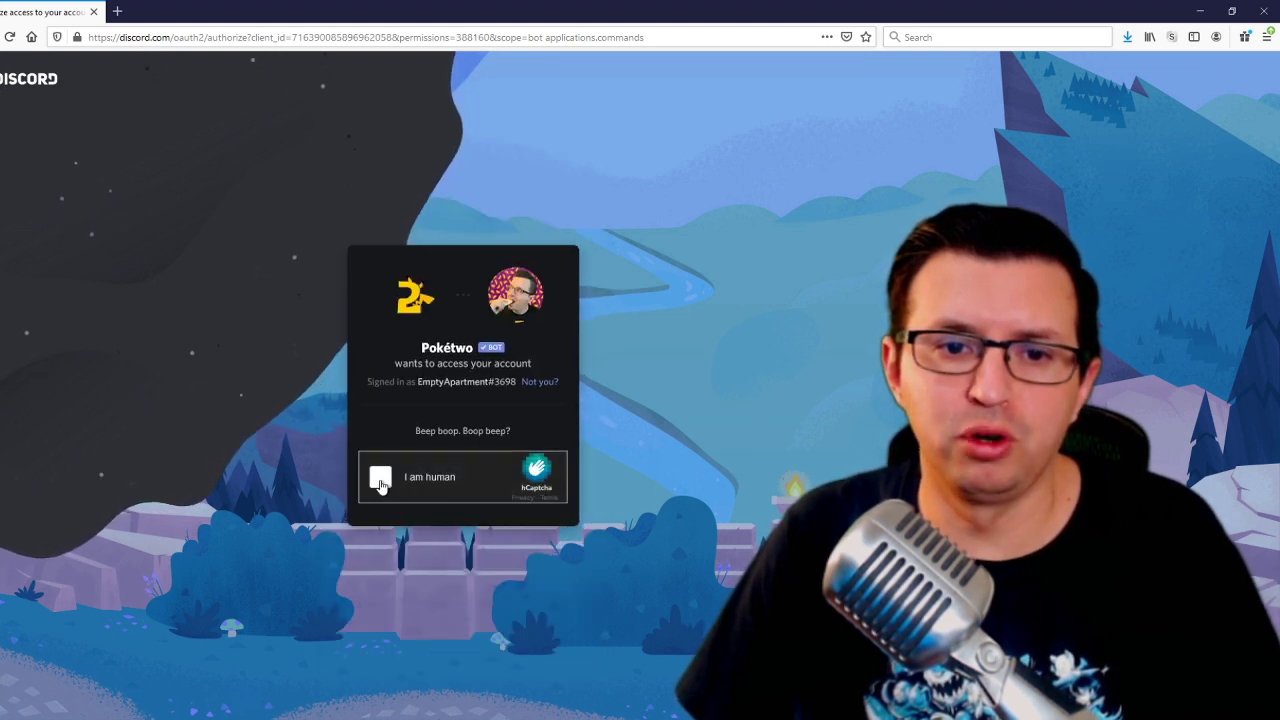
click(380, 480)
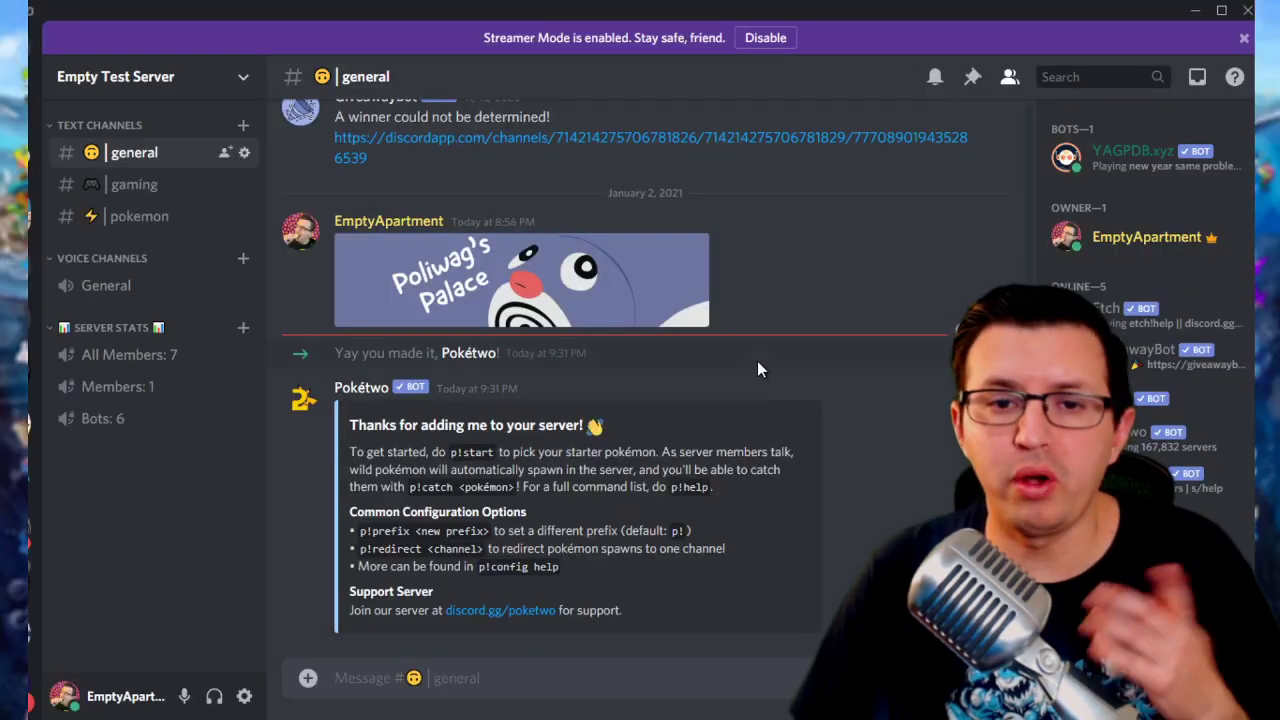
Write the command "p!redirect #pokemon" in the text document and copy it.
drag(757, 361, 300, 365)
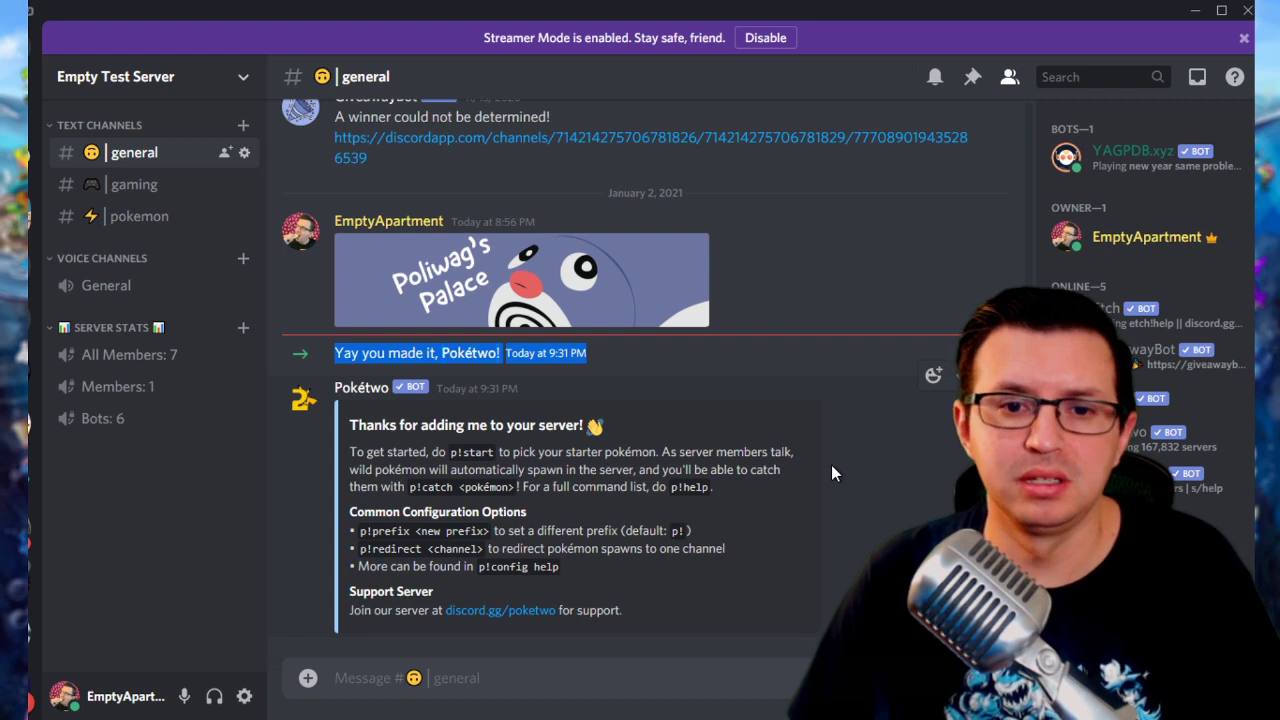
click(443, 677)
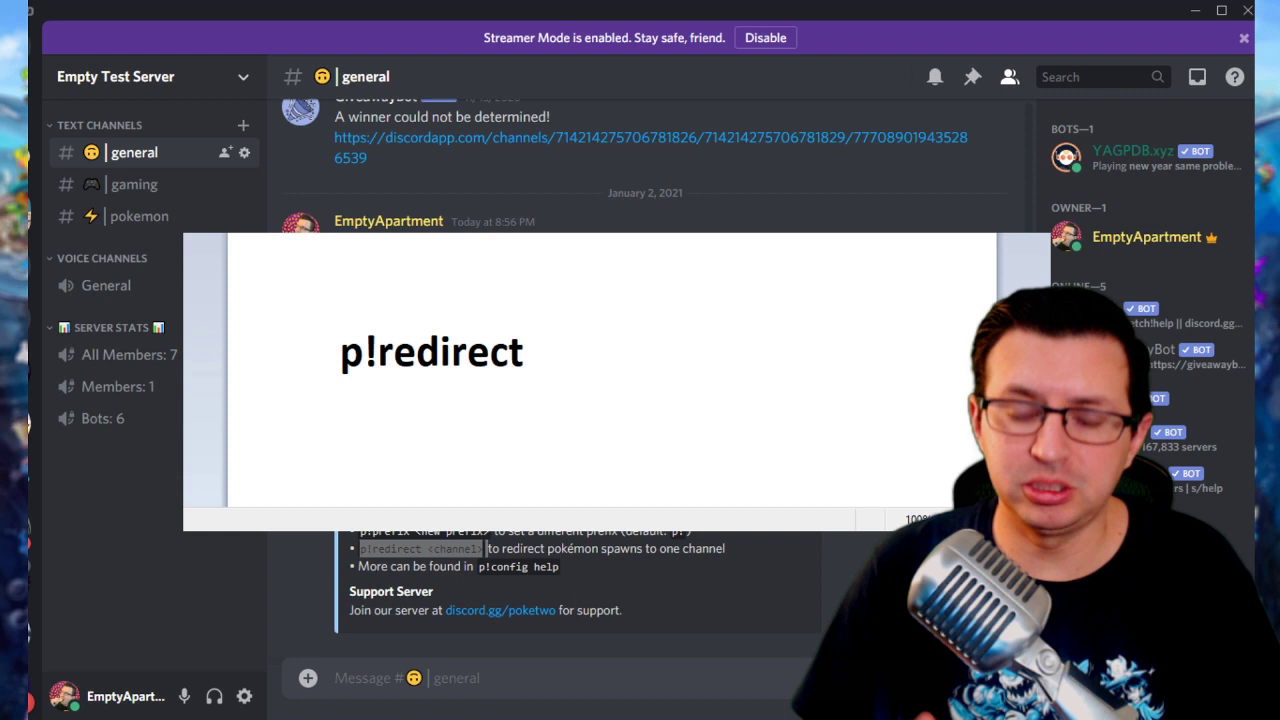
text(#)
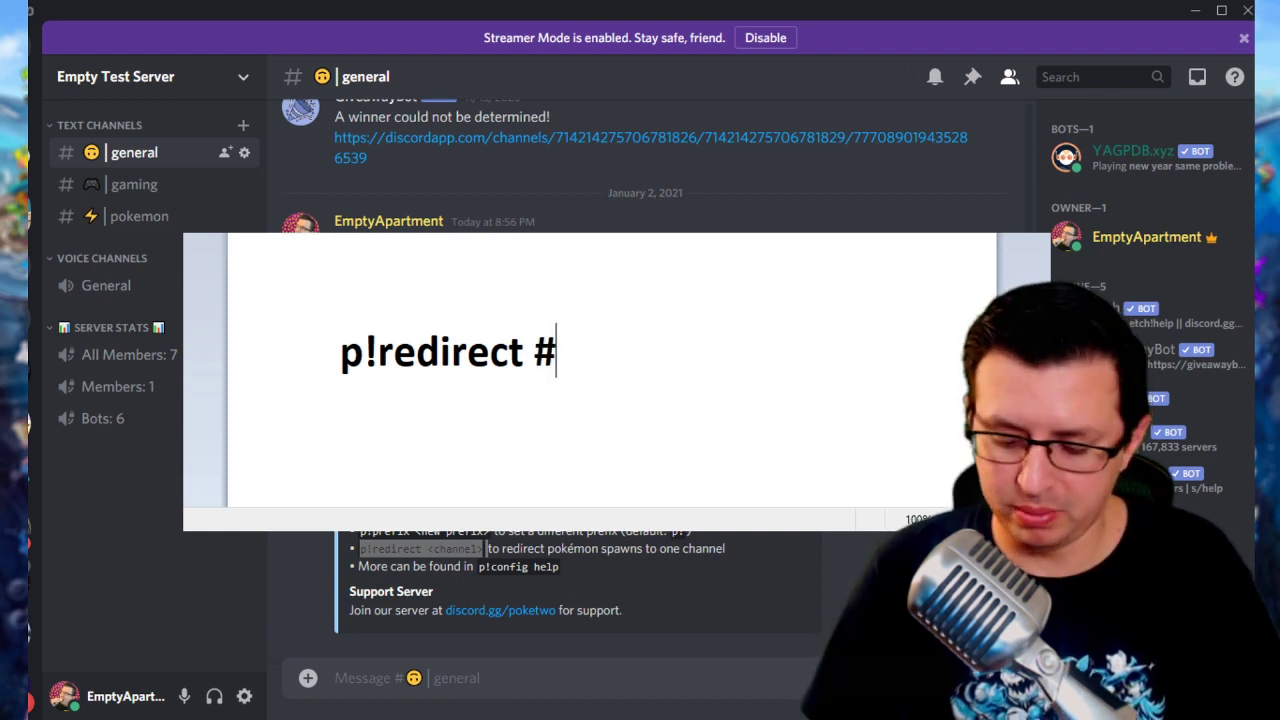
text(poe)
text(kem)
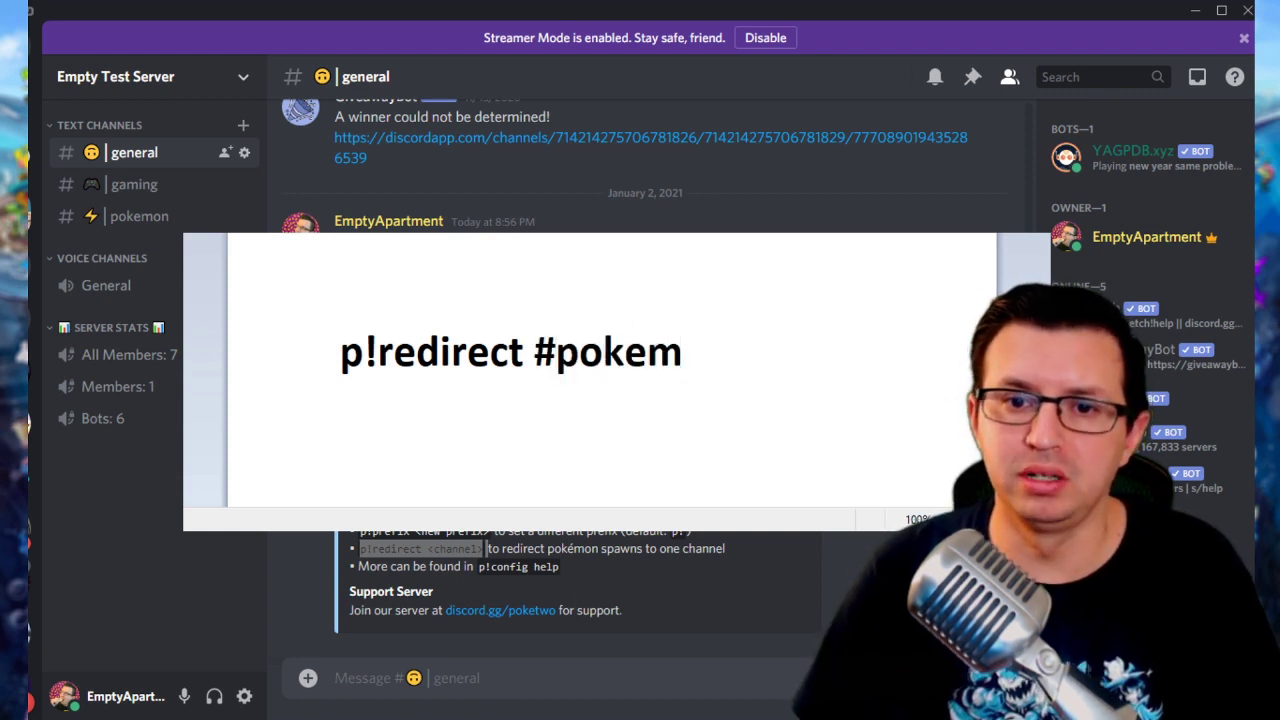
text(on)
drag(822, 326, 340, 370)
key(ctrl+c)
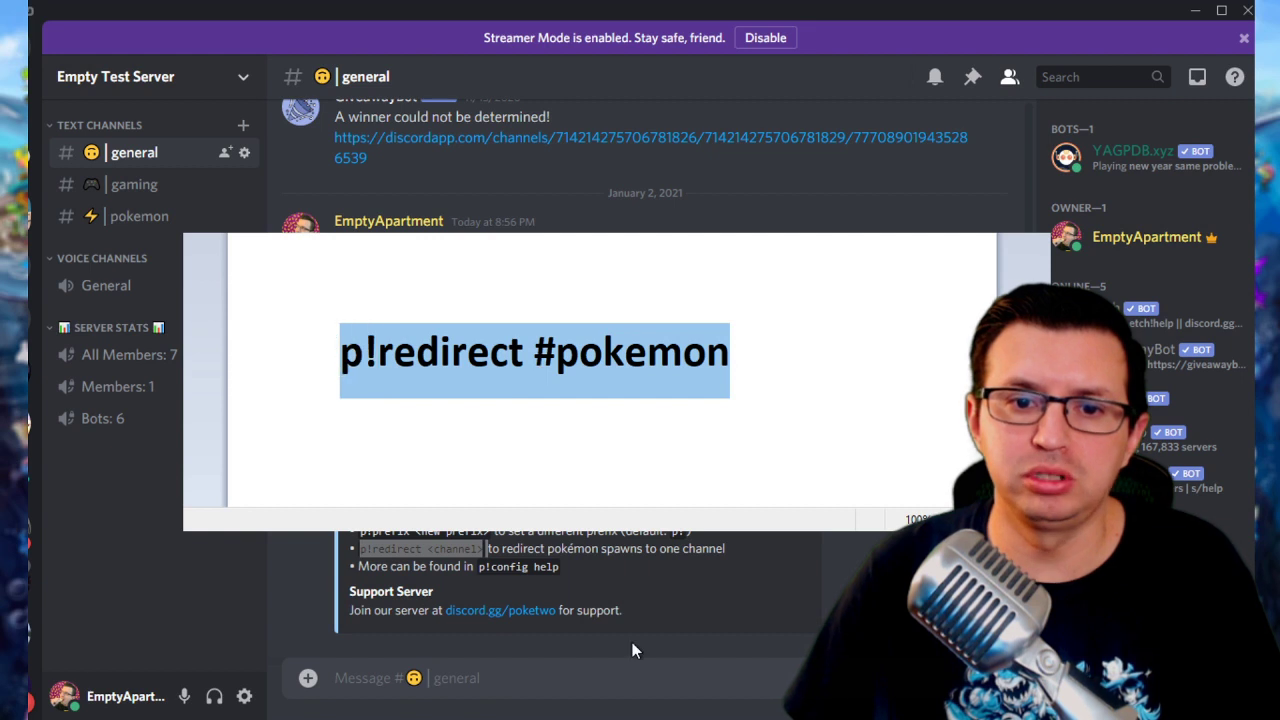
Send the copied "p!redirect #pokemon" command in the general channel of Empty Test Server.
click(628, 679)
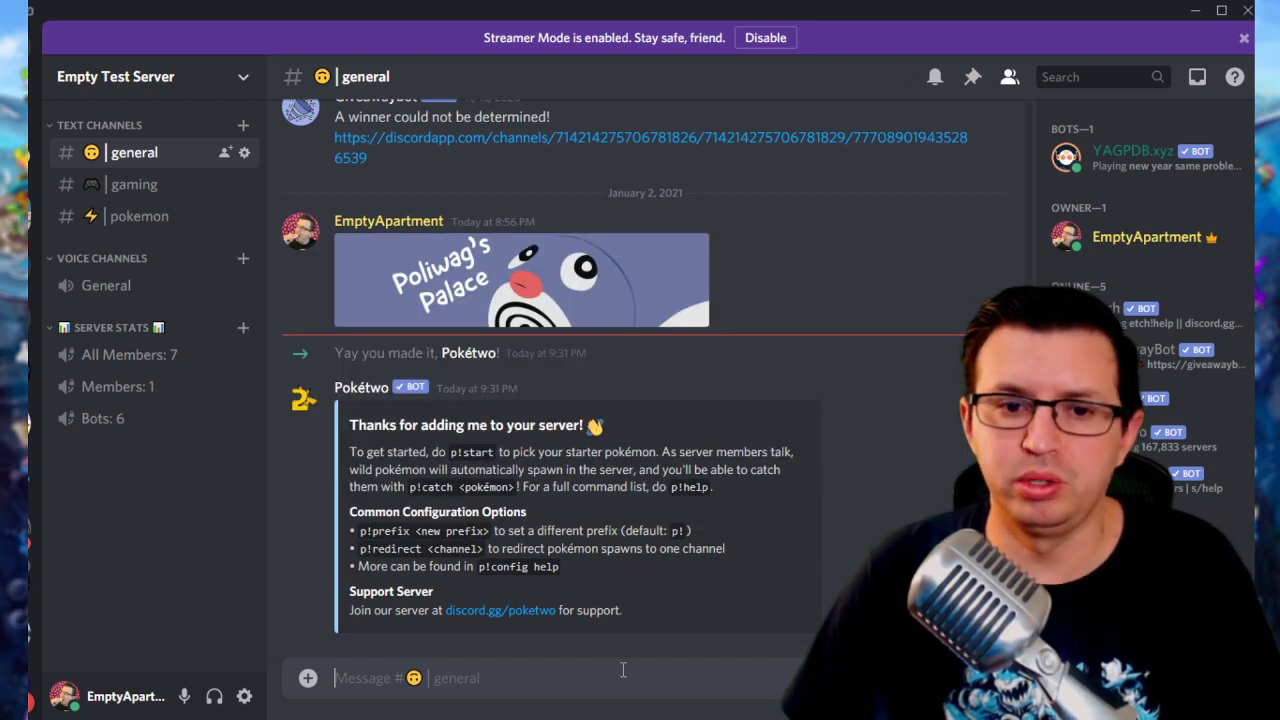
key(ctrl+v)
key(Return)
key(Return)
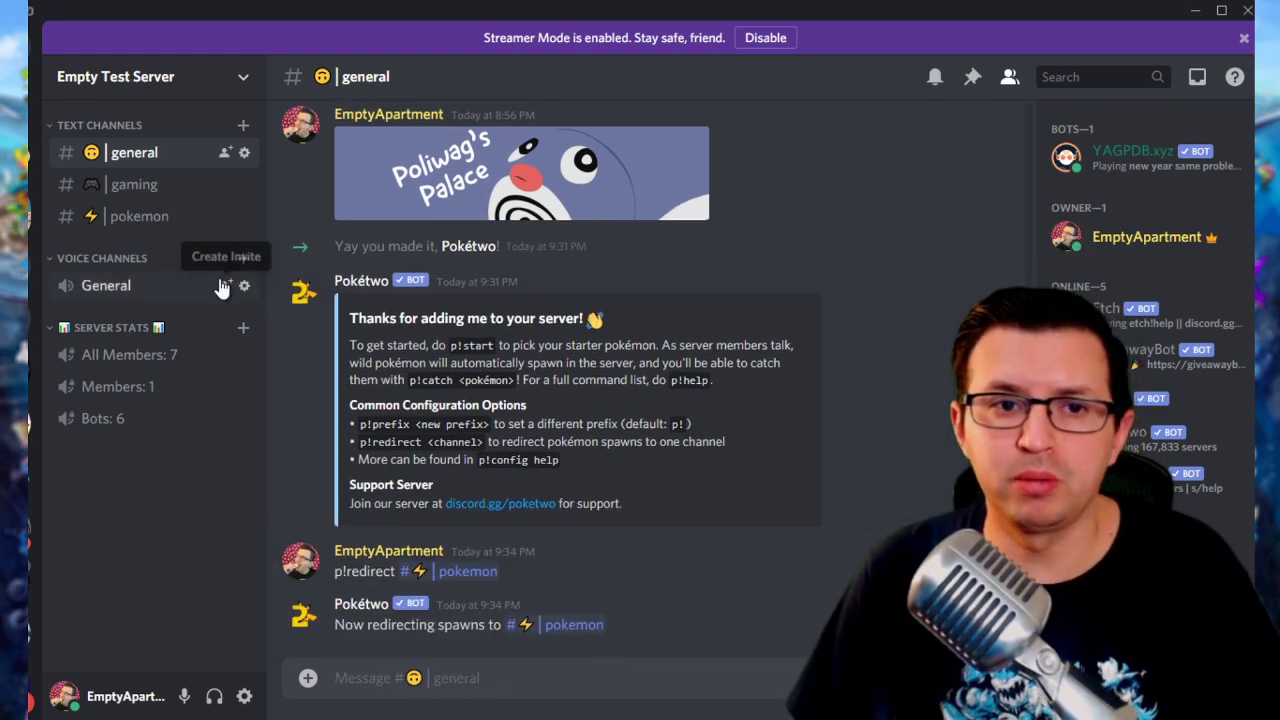
View the existing pokemon channel and create a new public text channel named "pokemon" under Text Channels.
click(130, 218)
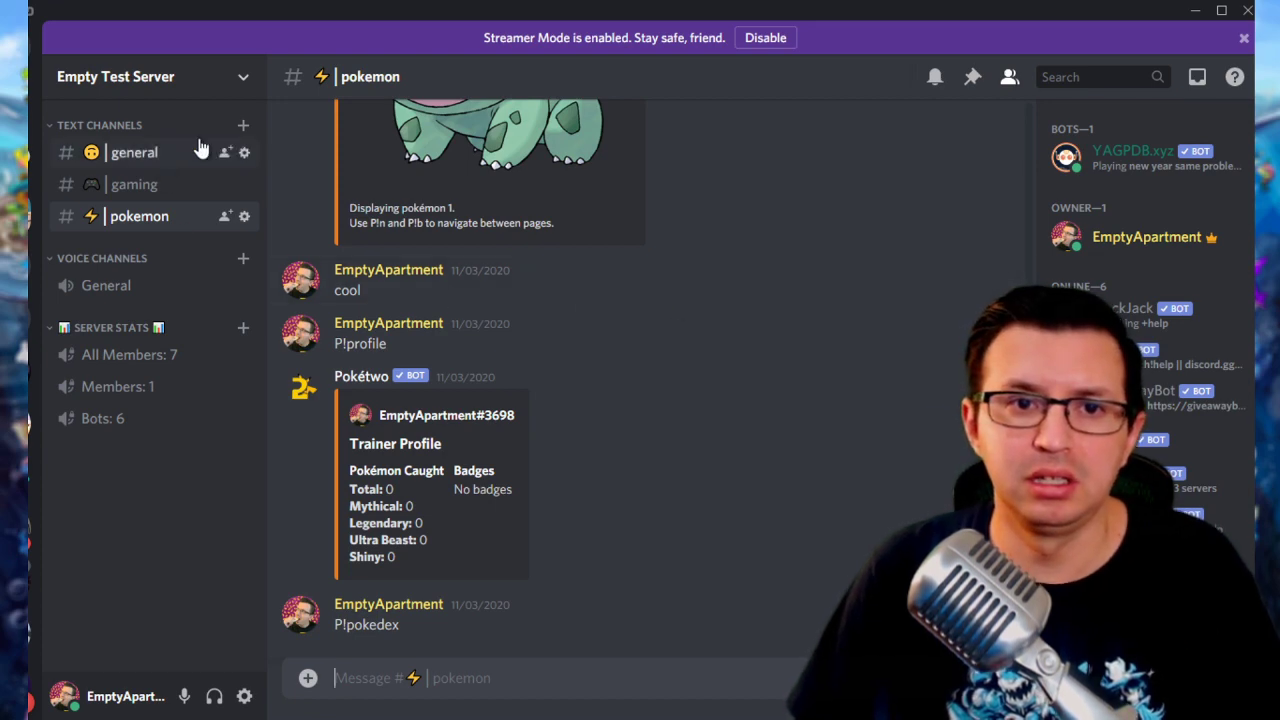
click(240, 130)
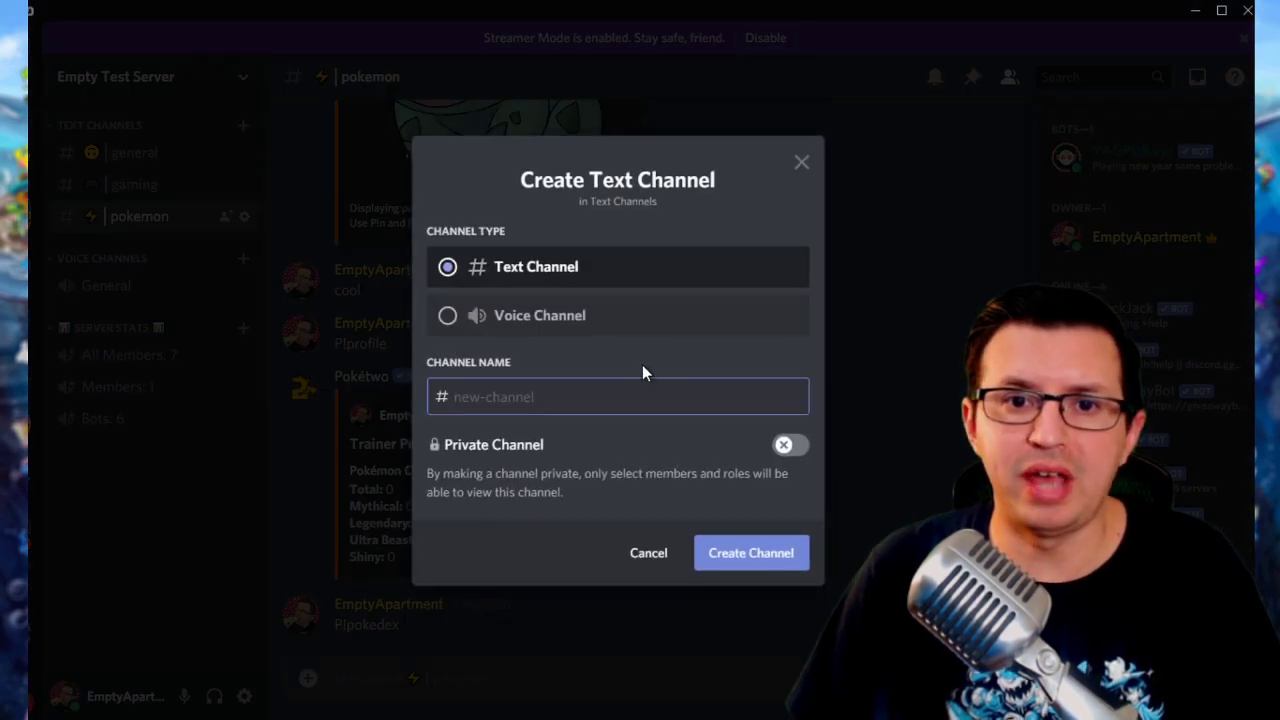
text(pokemon)
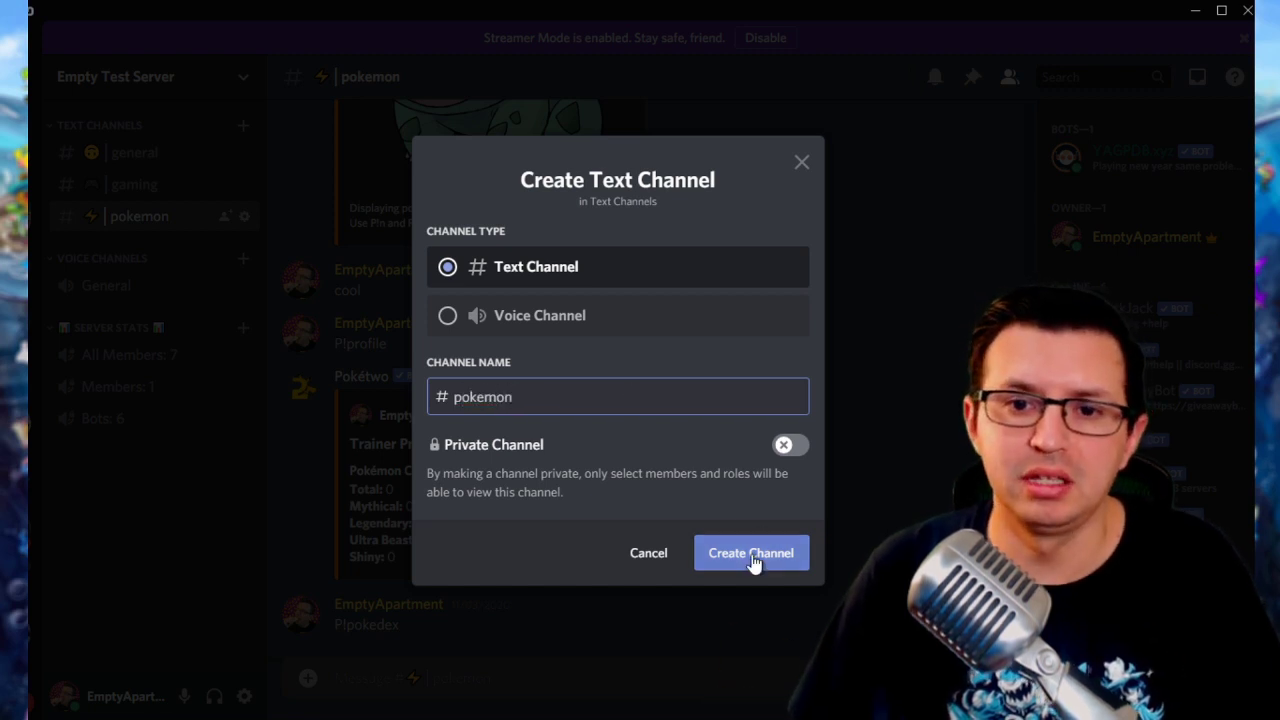
click(755, 556)
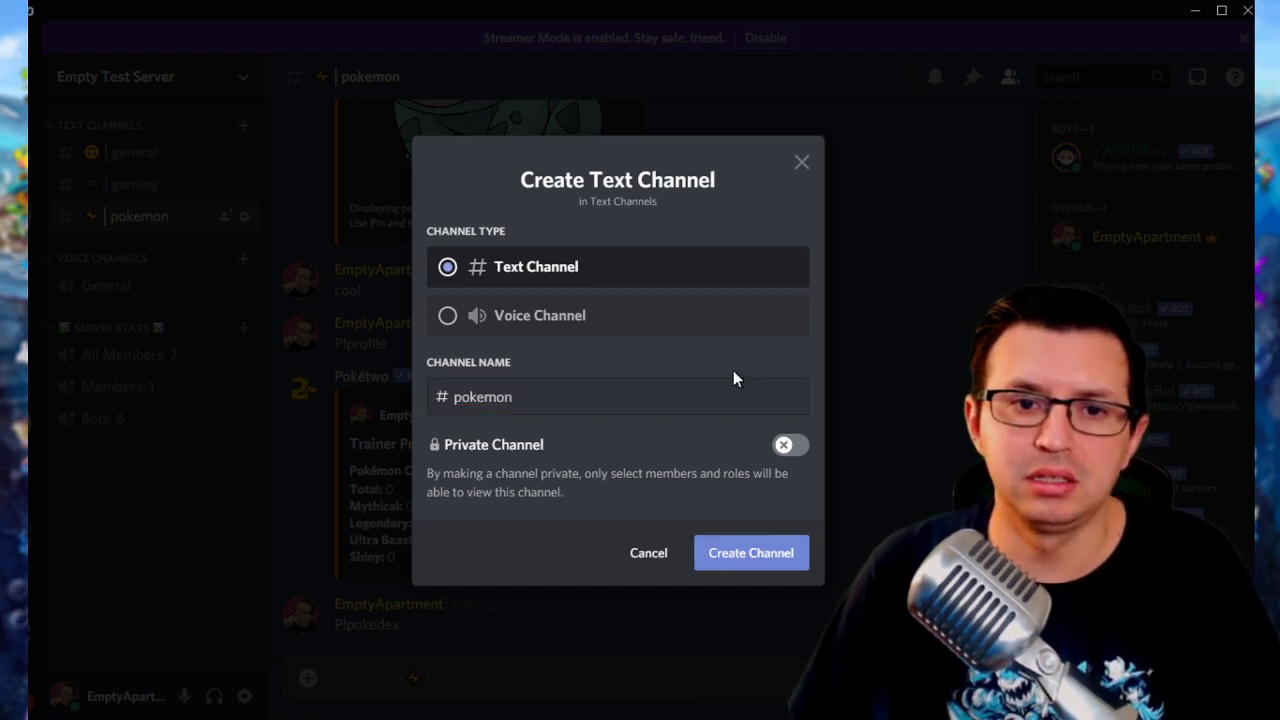
Look through The Taco Shop server's channel list and the earlier messages in its poketwo channel.
click(153, 226)
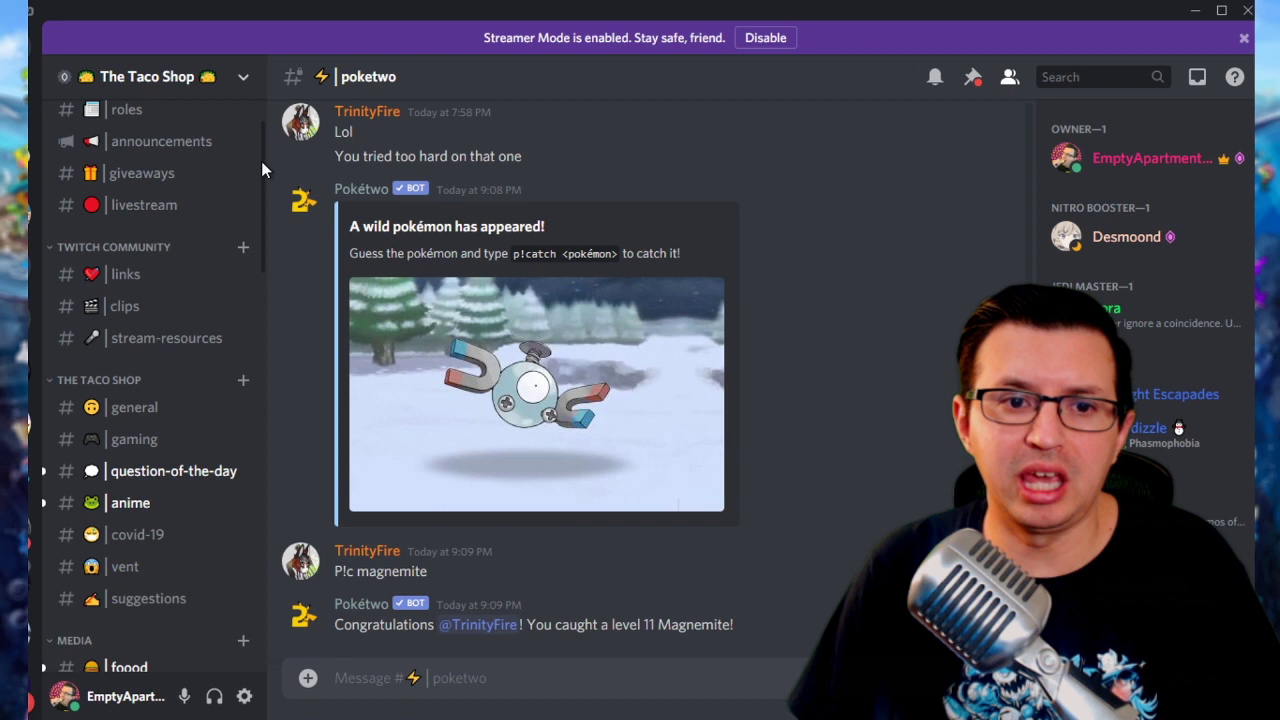
drag(261, 161, 243, 357)
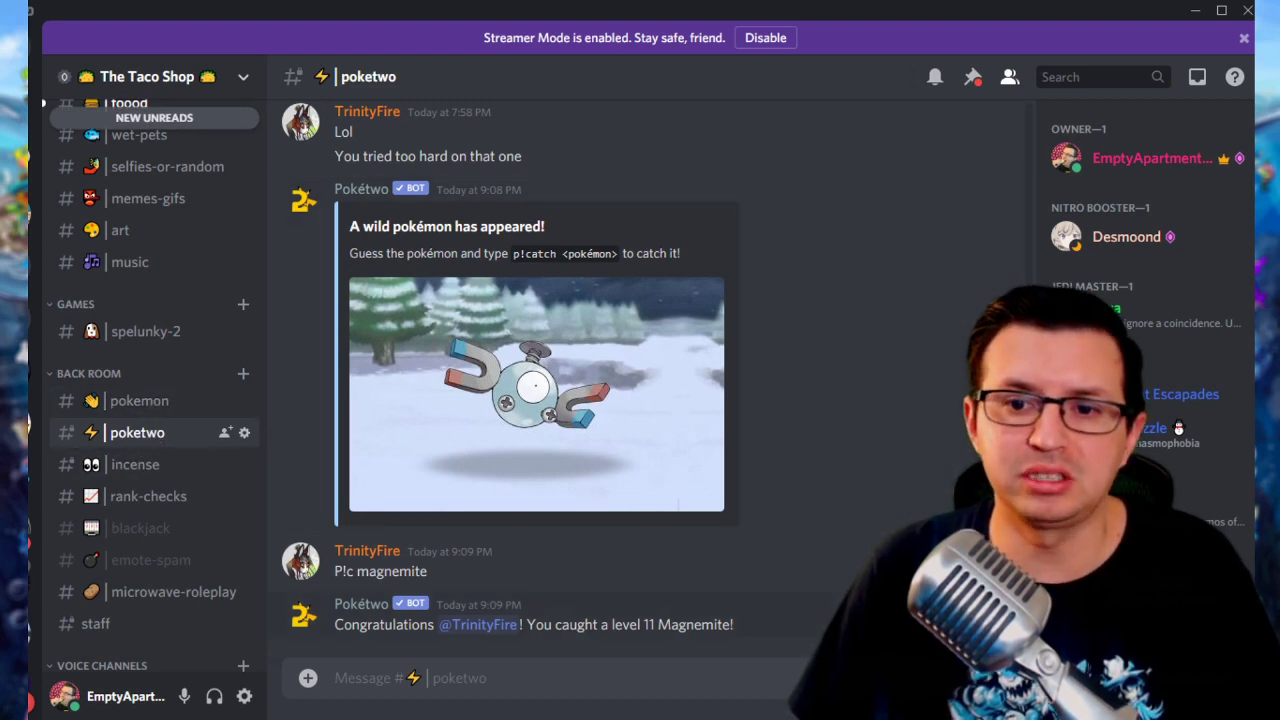
scroll(530, 380, up, 5)
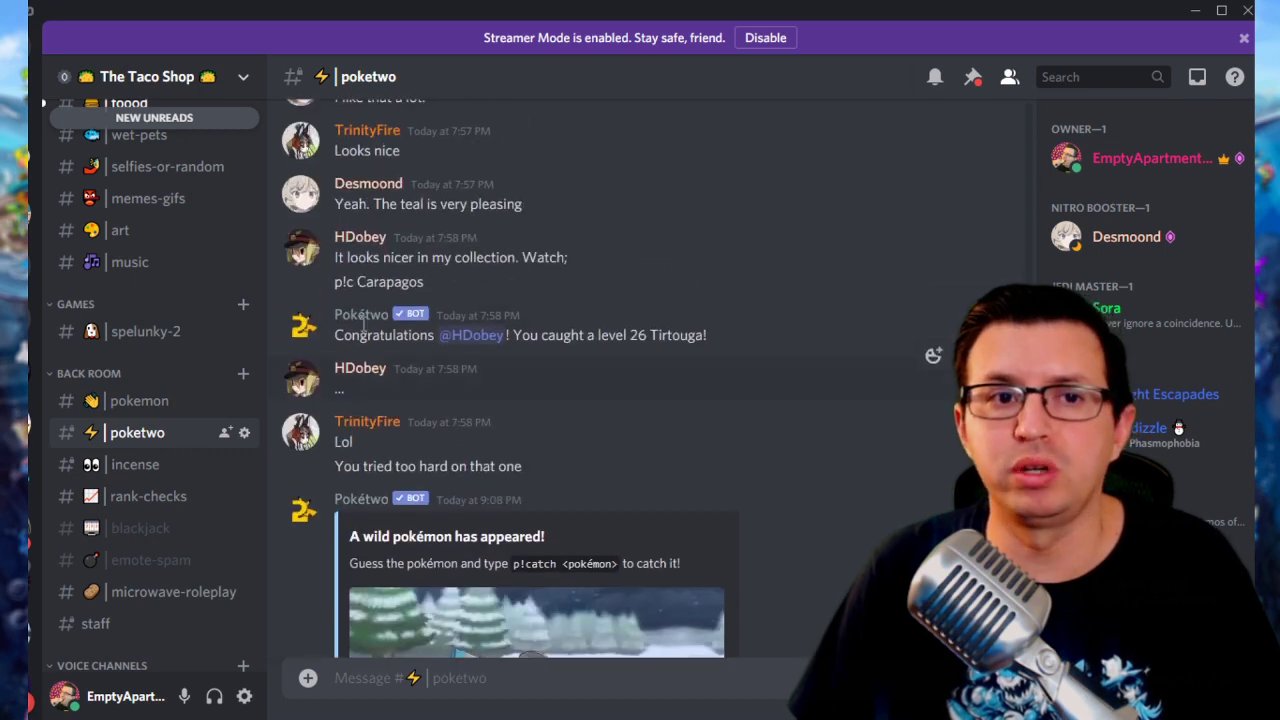
Compare the spawns-1, spawns-2 and spawns-3 channels on the Poliwag's Palace server.
click(35, 160)
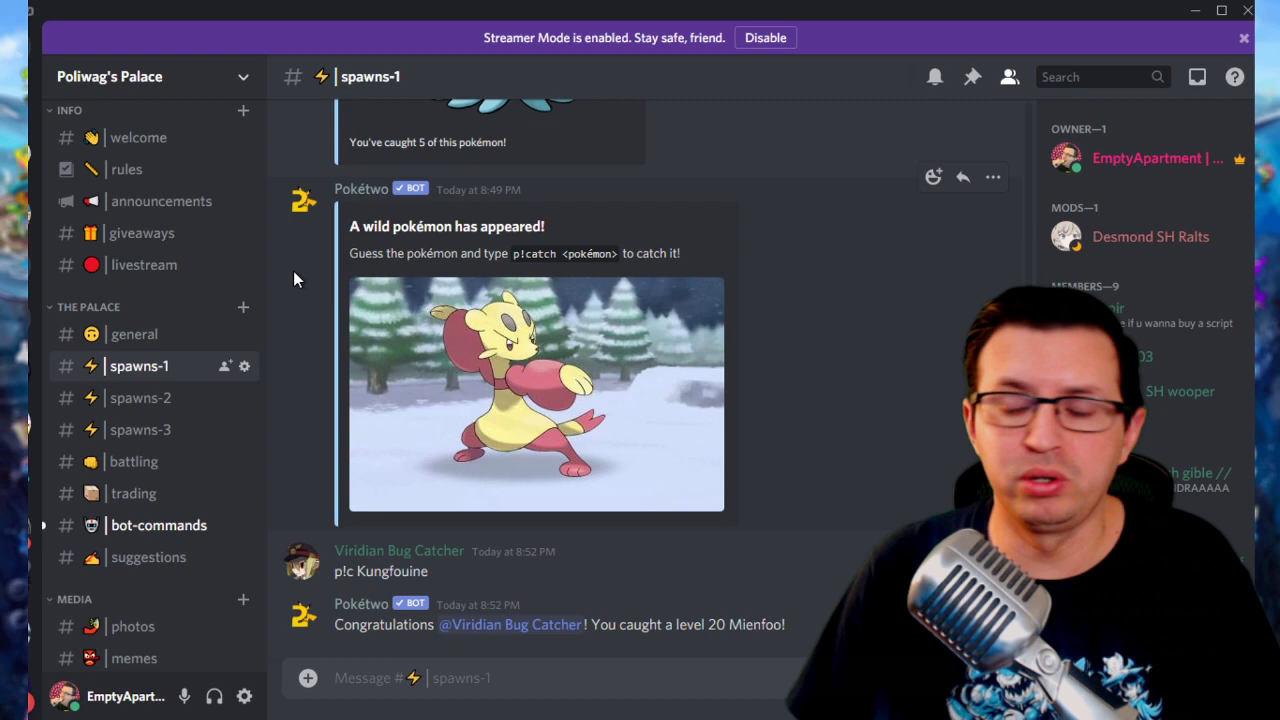
click(145, 397)
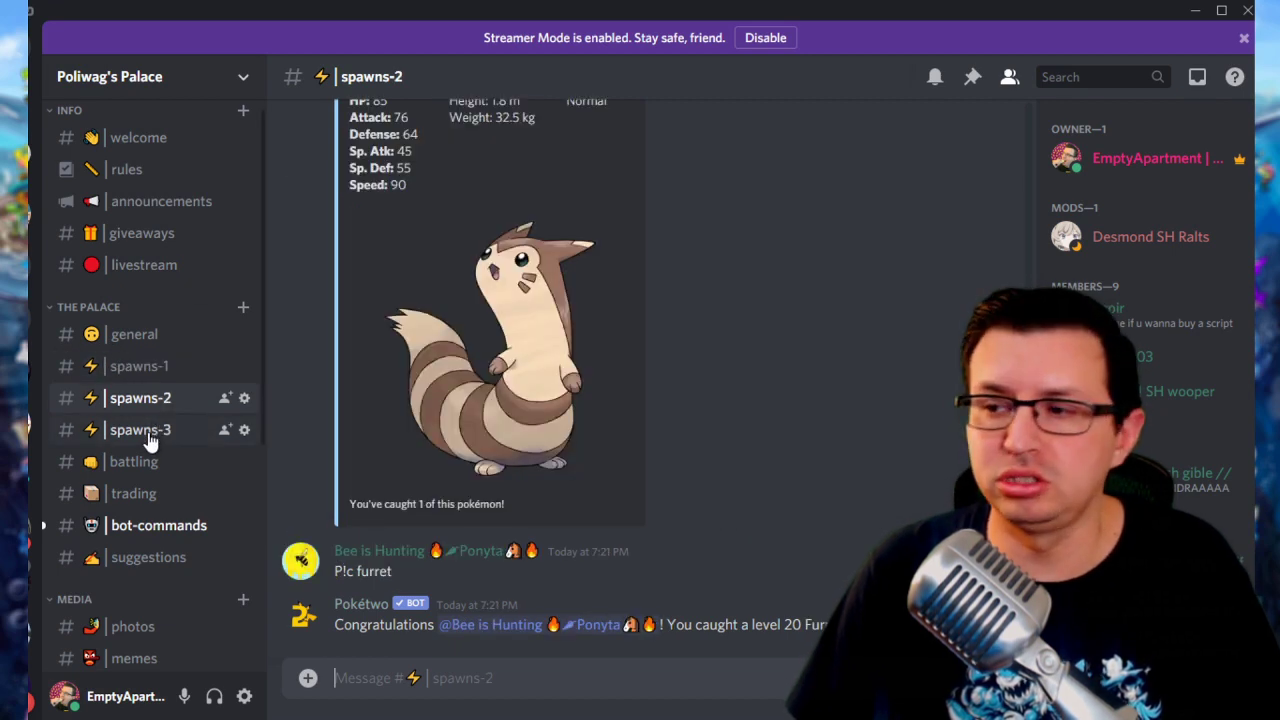
click(148, 432)
click(143, 400)
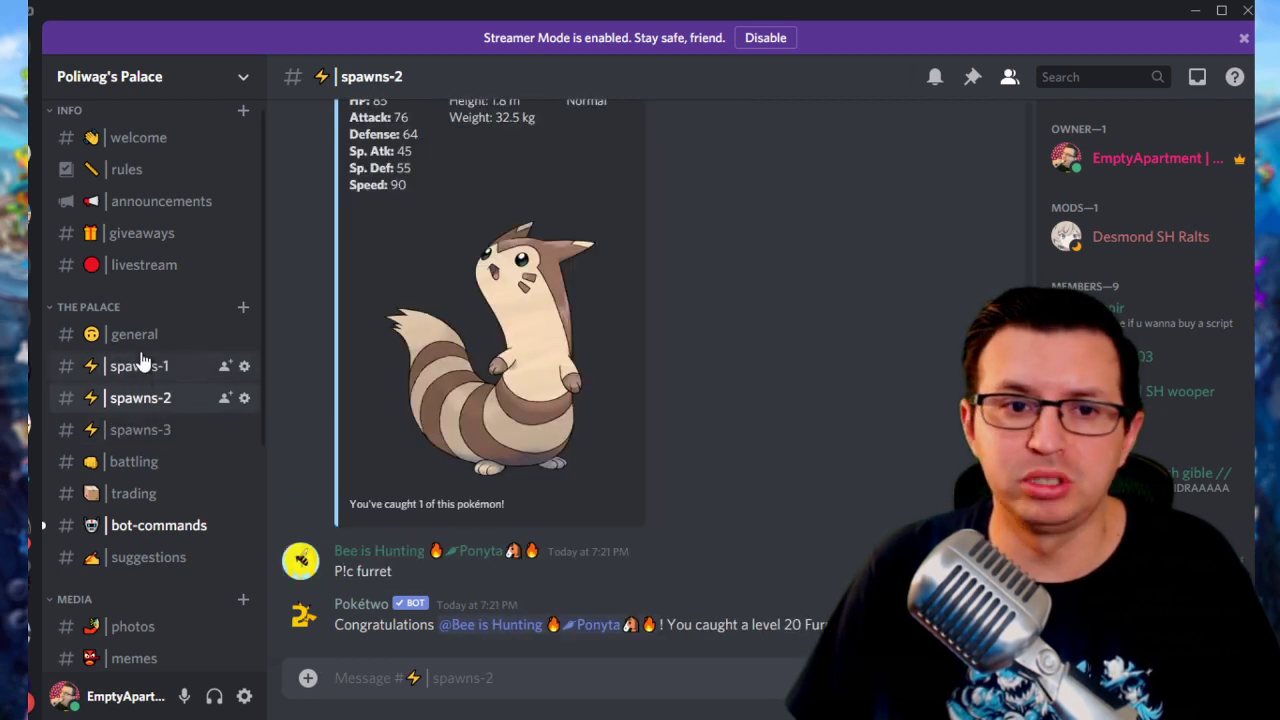
click(145, 366)
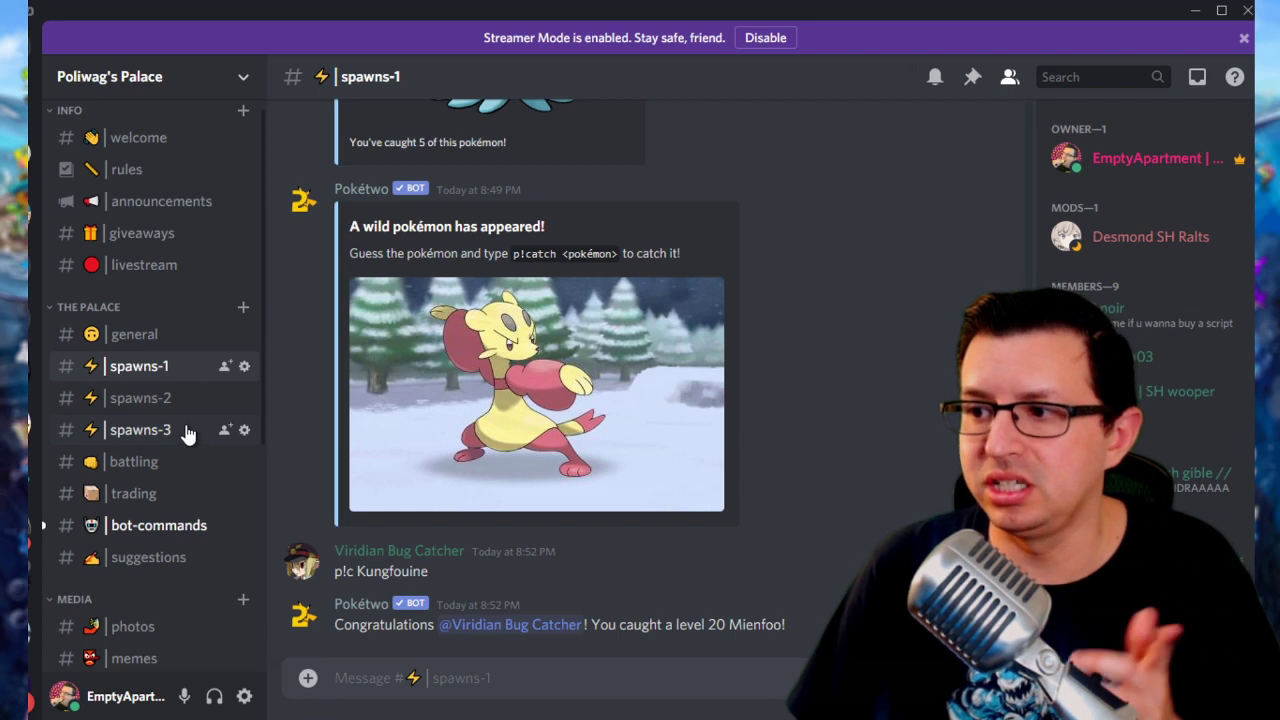
Switch to the text document, write the command "p!redirect #spawn-1 #spawn-2" and copy it.
key(alt+Tab)
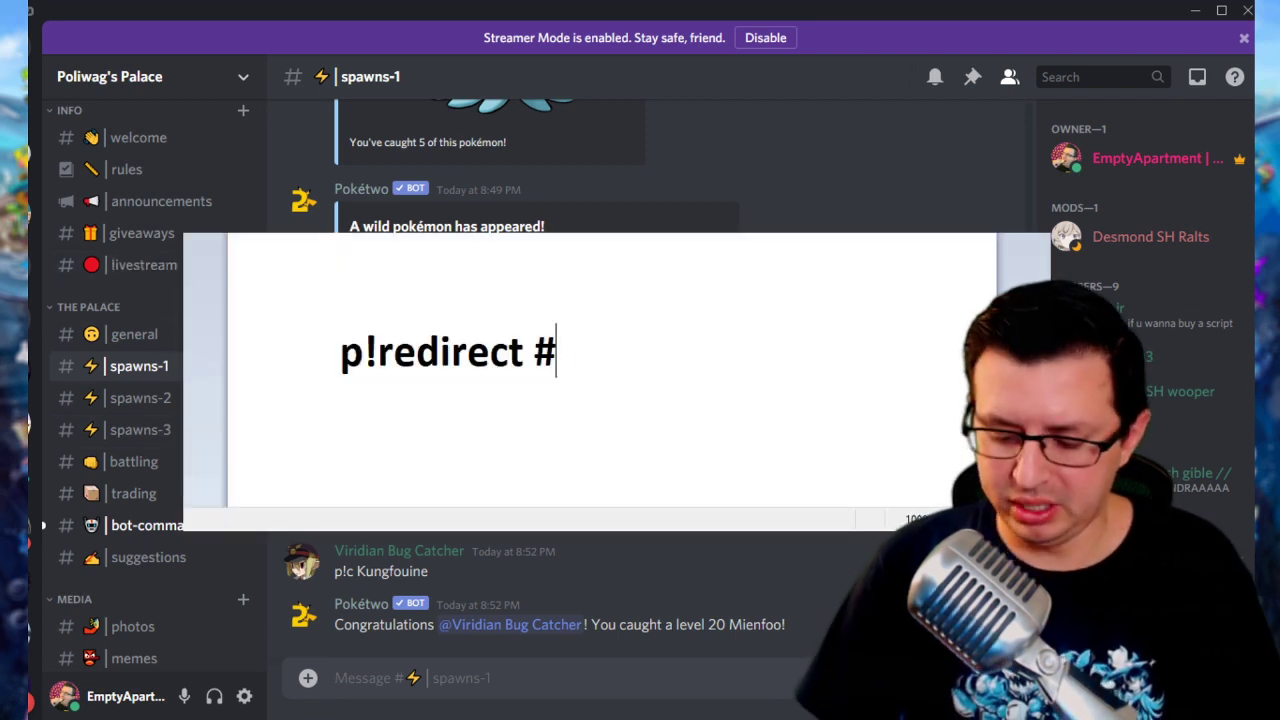
text(spawn -)
key(BackSpace)
key(BackSpace)
text(-)
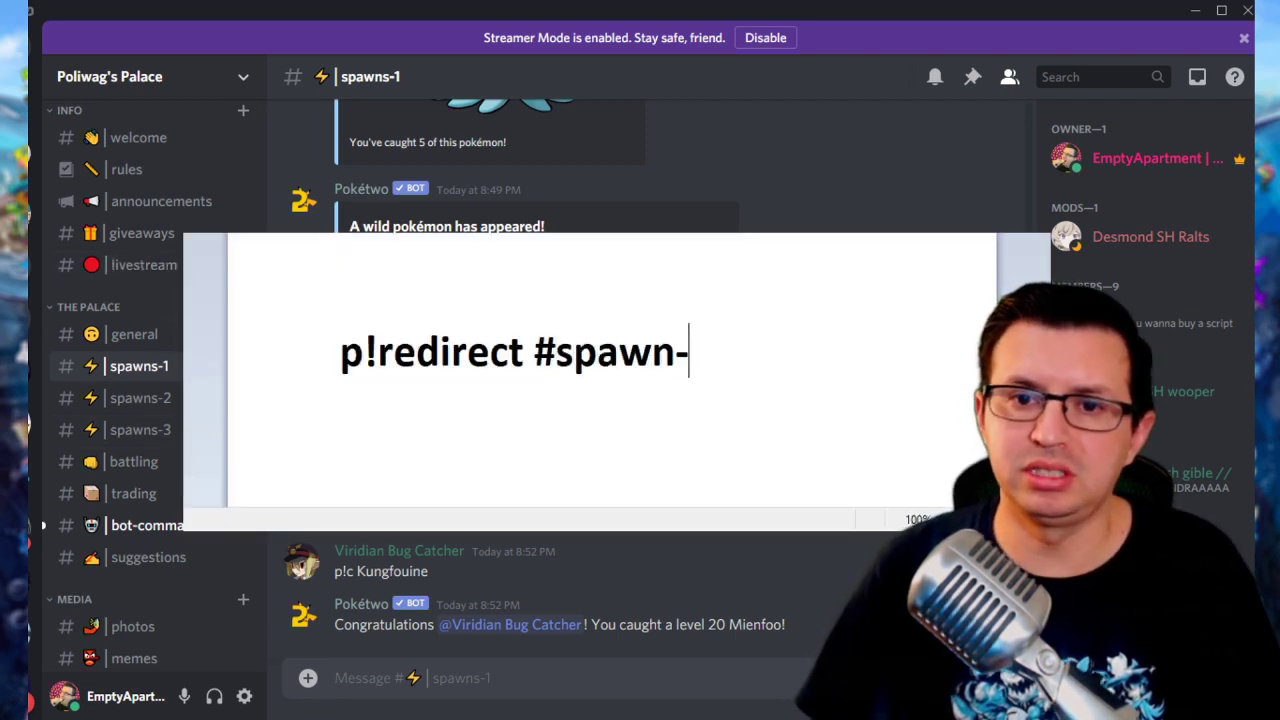
text(1 spawn)
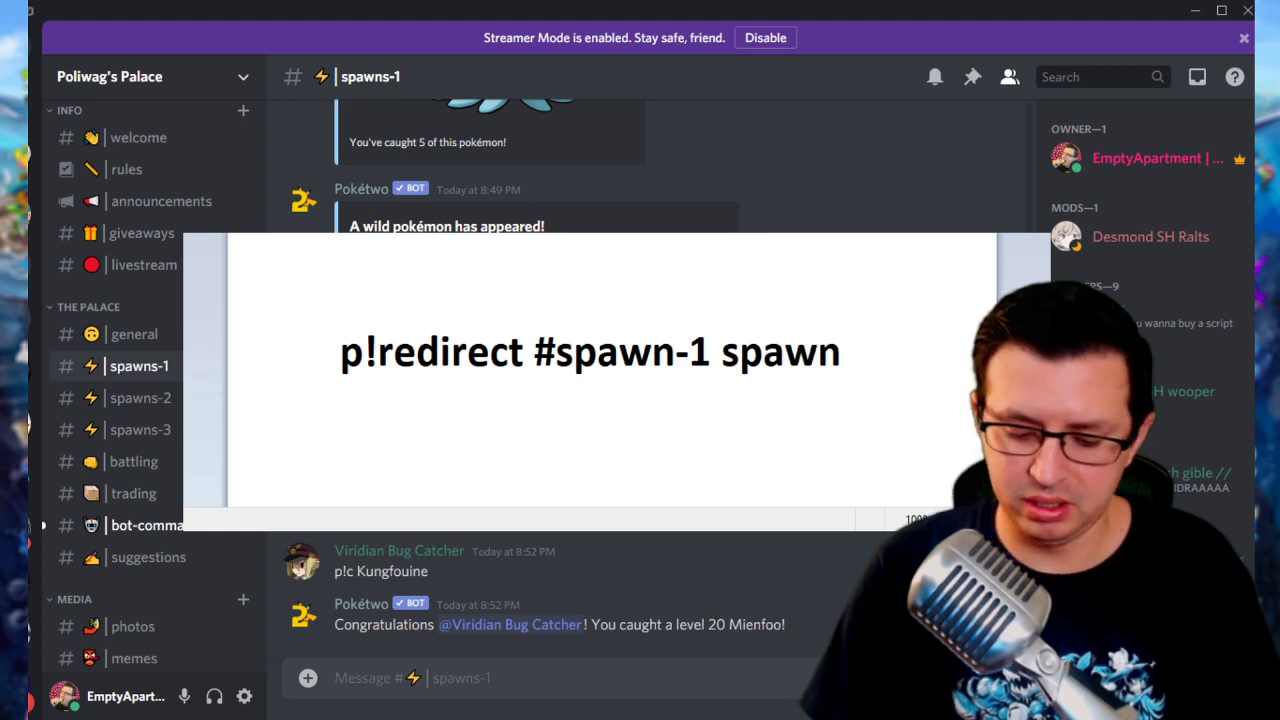
key(BackSpace)
key(BackSpace)
key(BackSpace)
key(BackSpace)
text(#spwaw)
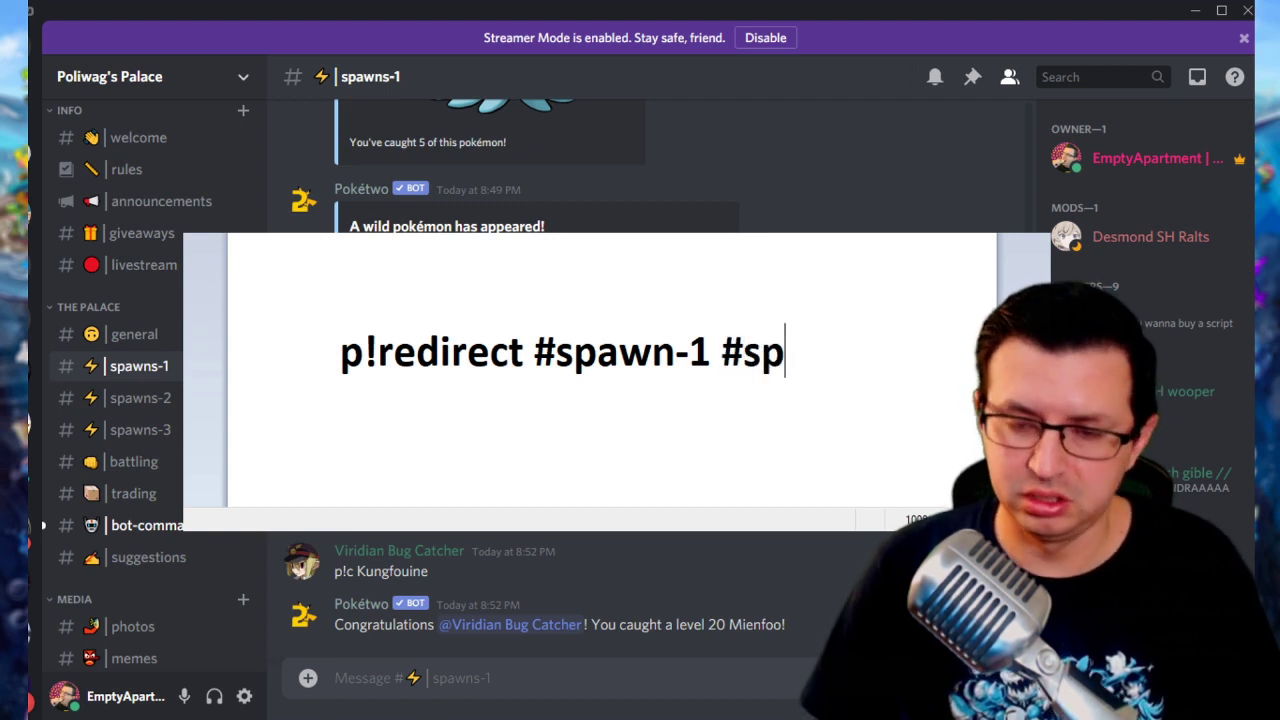
key(BackSpace)
key(BackSpace)
key(BackSpace)
text(awn)
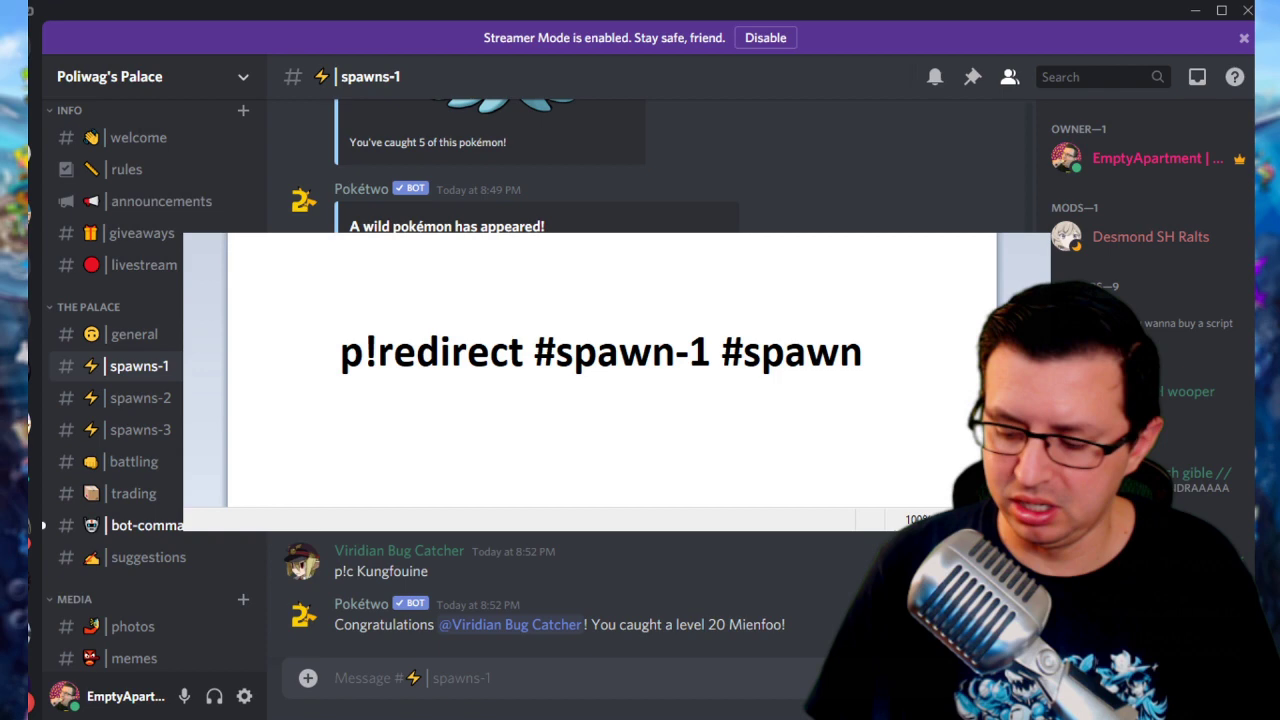
text(-2)
key(ctrl+a)
key(ctrl+c)
Return to Empty Test Server and send "p!redirect #spawn-1 #spawn-2" in the general channel.
click(33, 210)
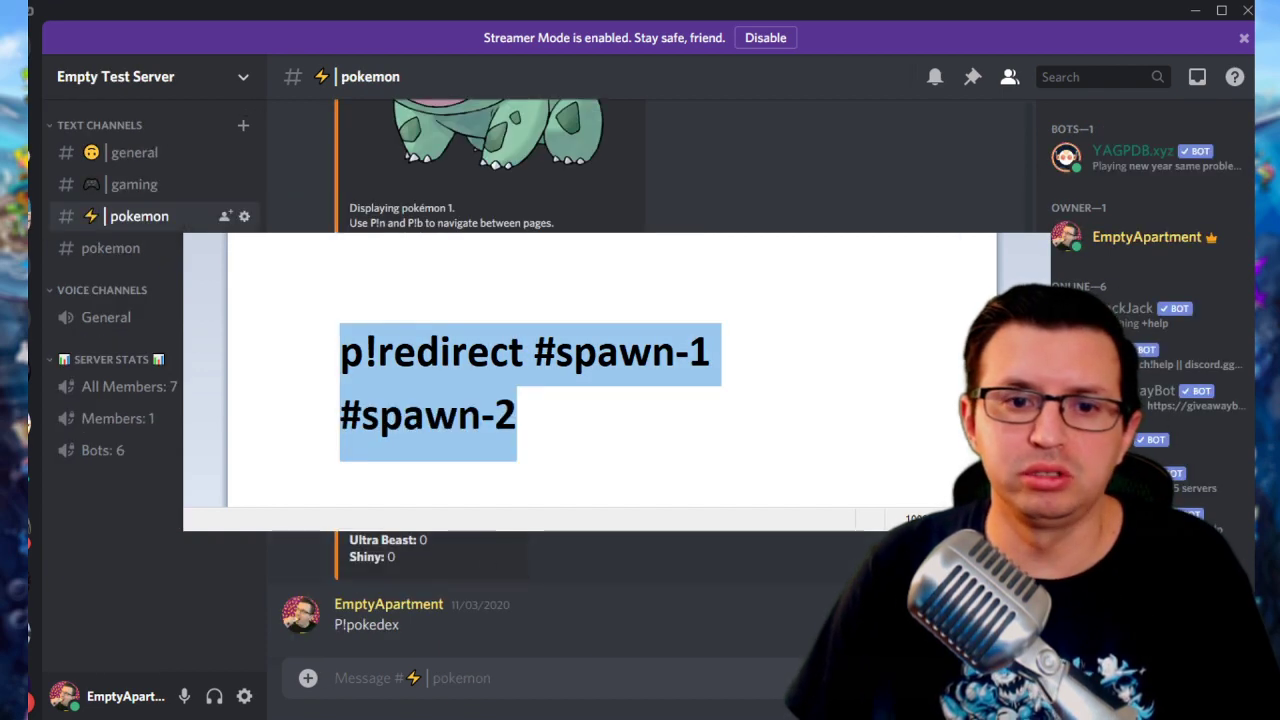
key(ctrl+v)
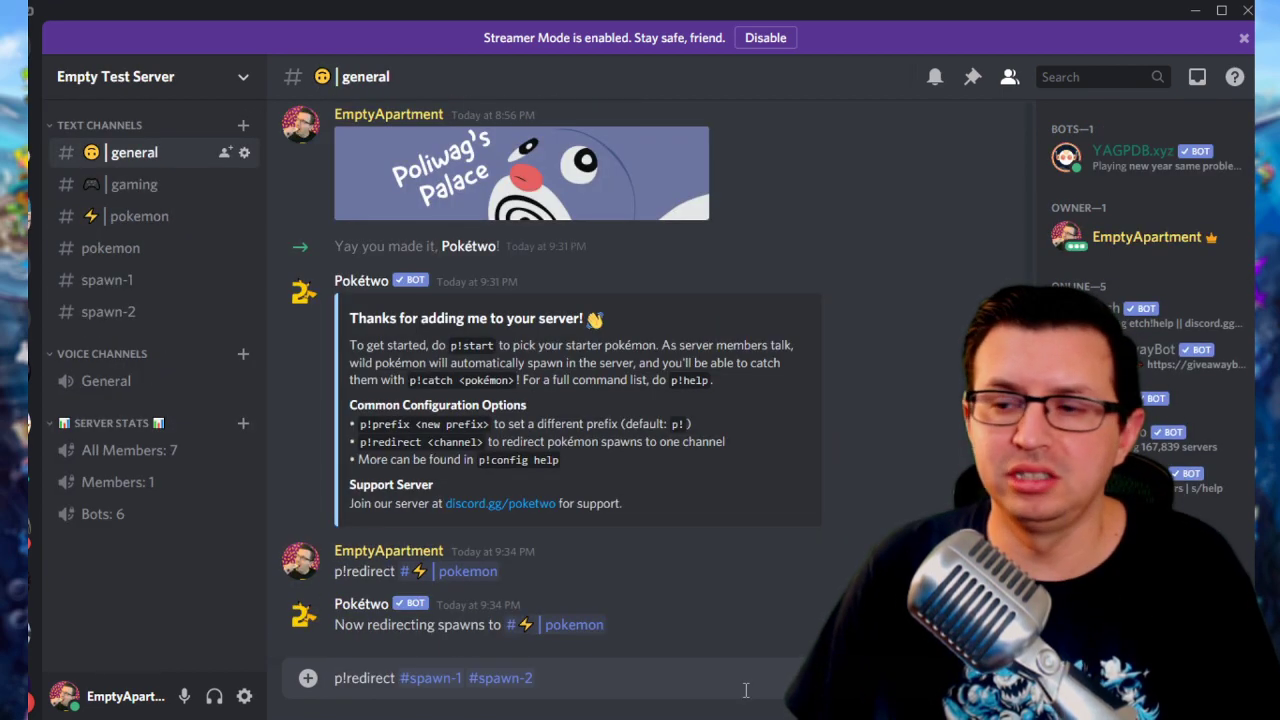
key(Return)
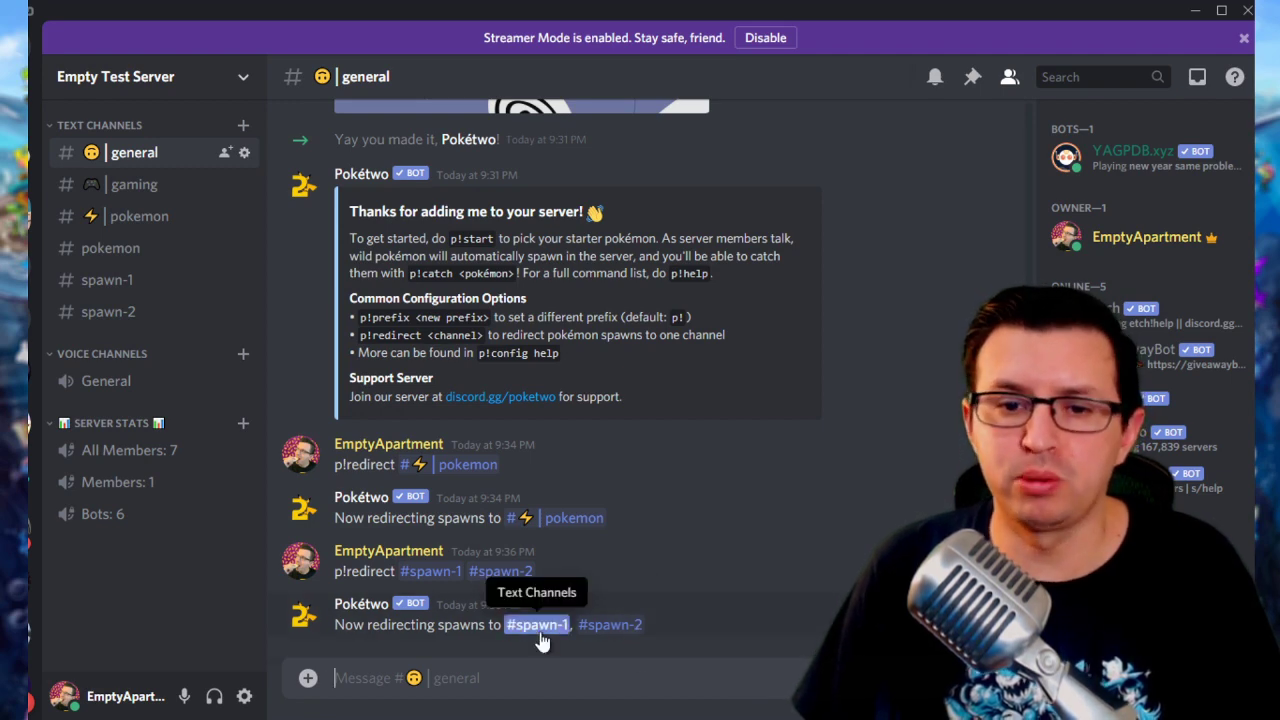
Review the older Pokétwo catch and level-up messages in the spawns-1 channel of Poliwag's Palace.
click(150, 216)
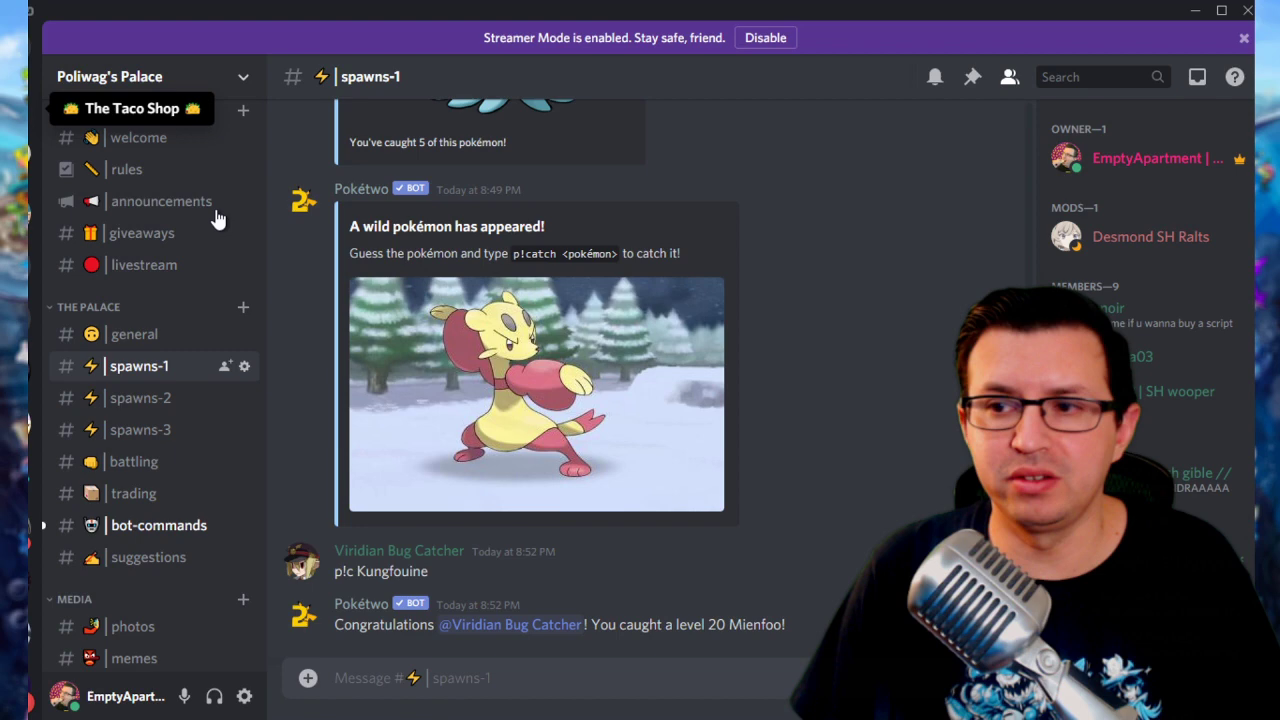
key(ctrl+alt+Down)
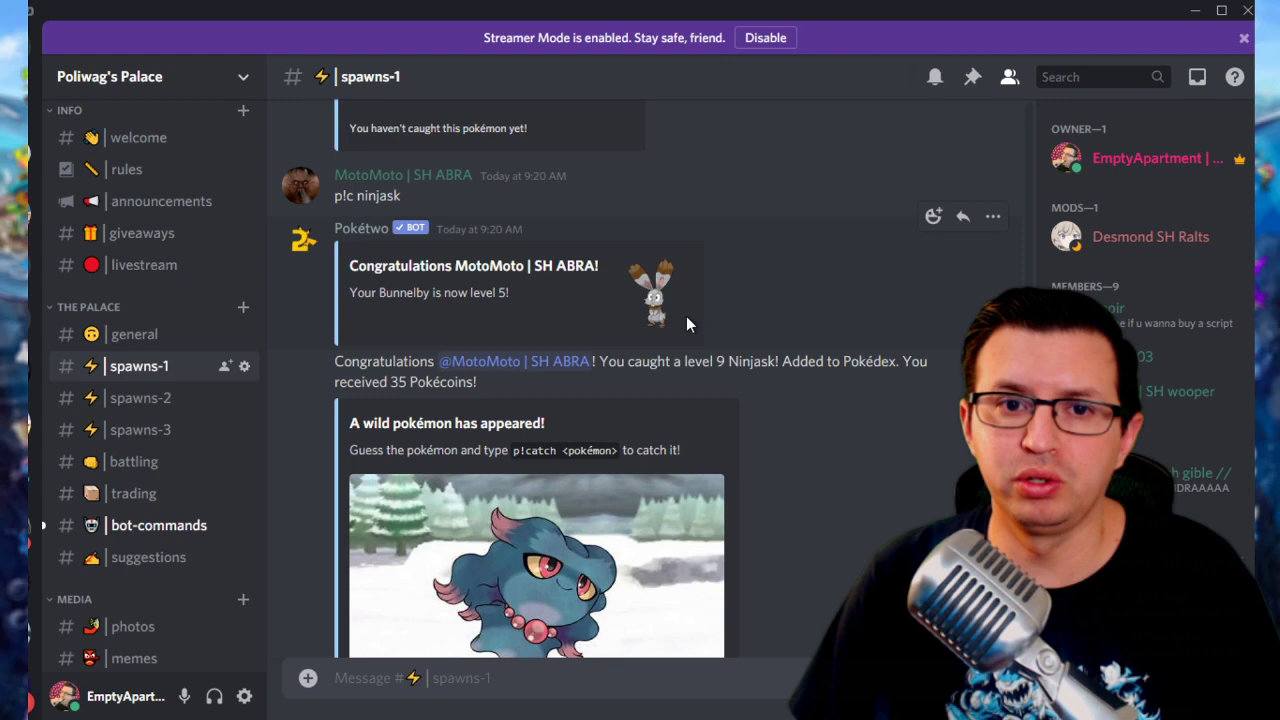
drag(686, 316, 367, 249)
click(716, 310)
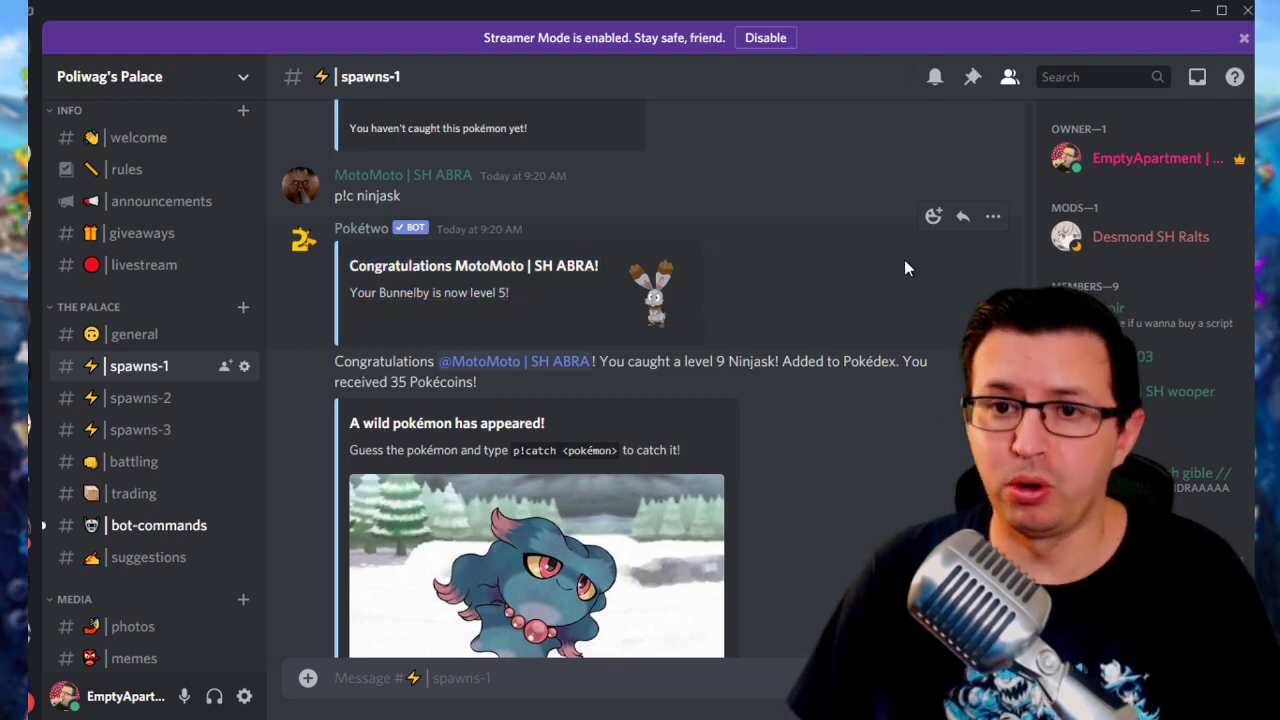
scroll(552, 467, up, 3)
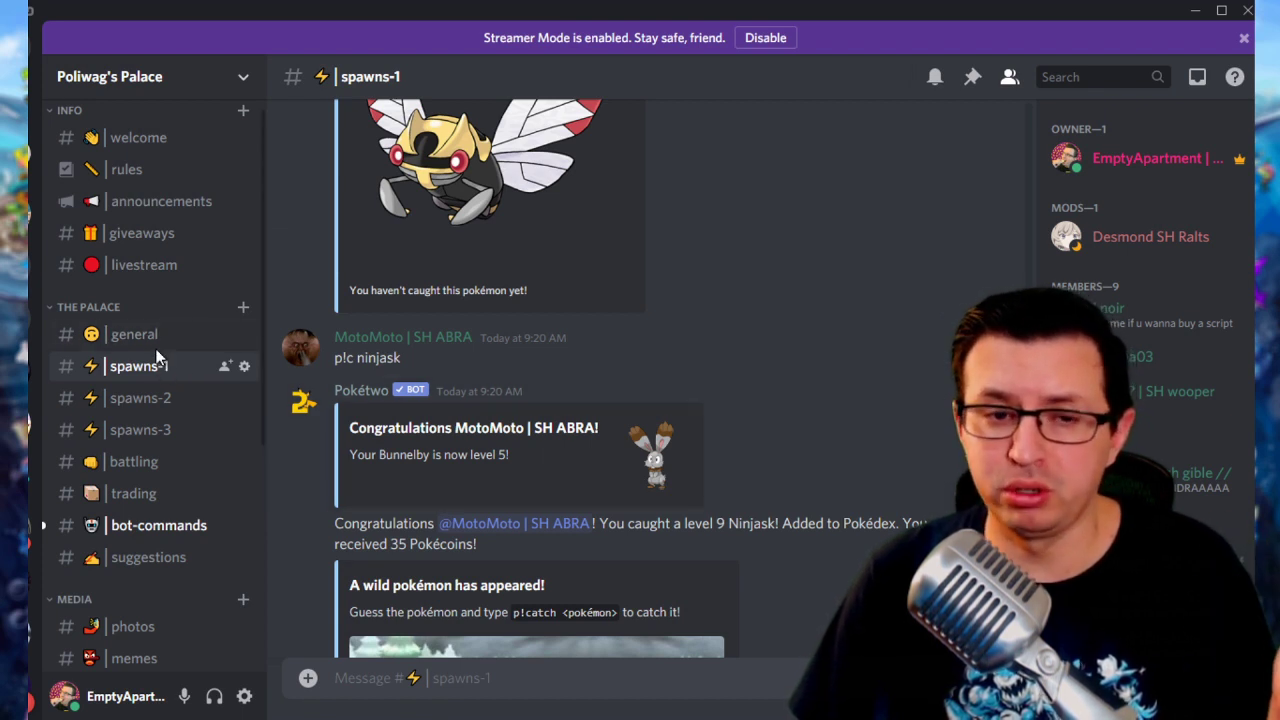
Switch to the pokemon channel of Empty Test Server, replace the drafted redirect command with "p!serversilence", send it and read the bot's reply.
click(31, 120)
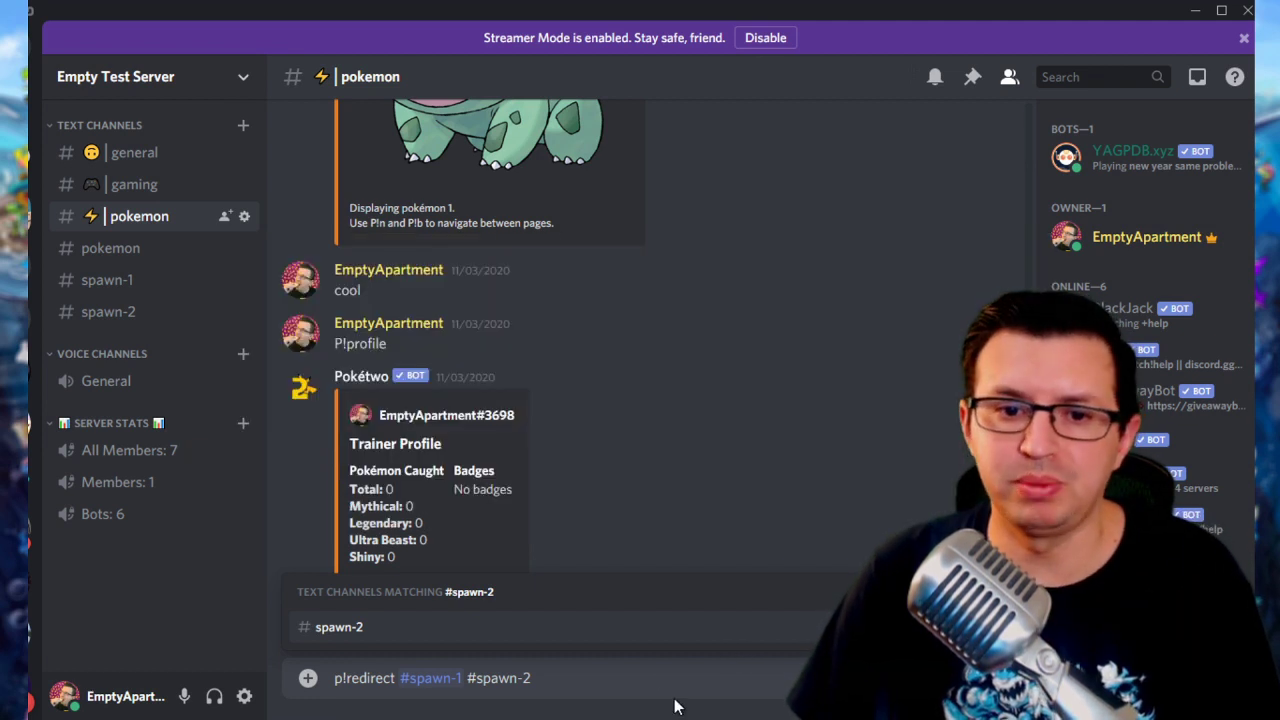
drag(600, 679, 303, 678)
text(p!serversilence)
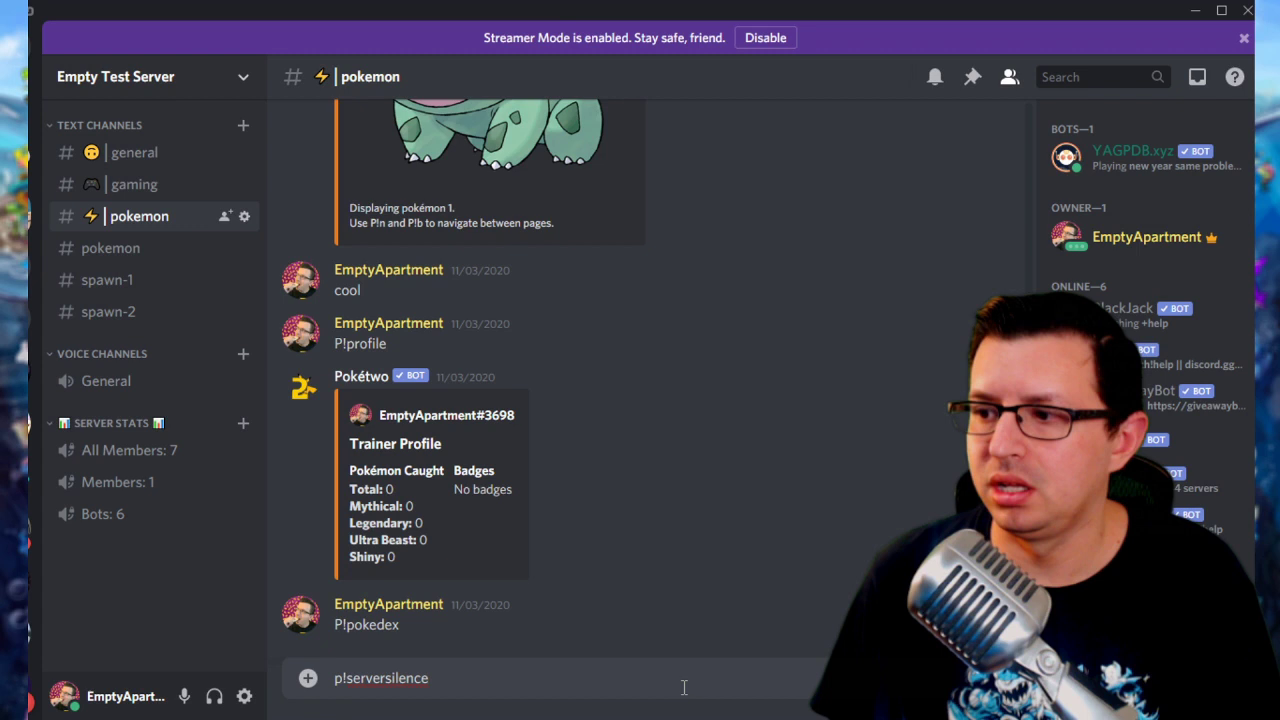
key(Return)
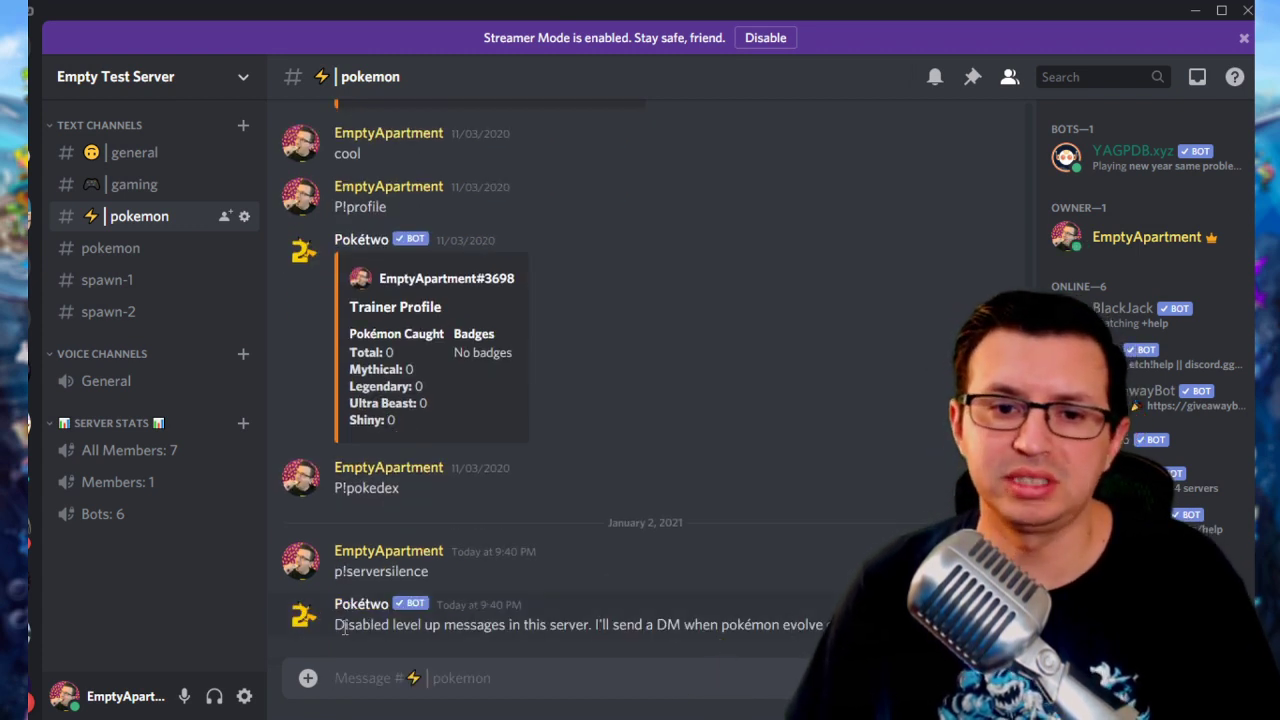
drag(343, 627, 668, 615)
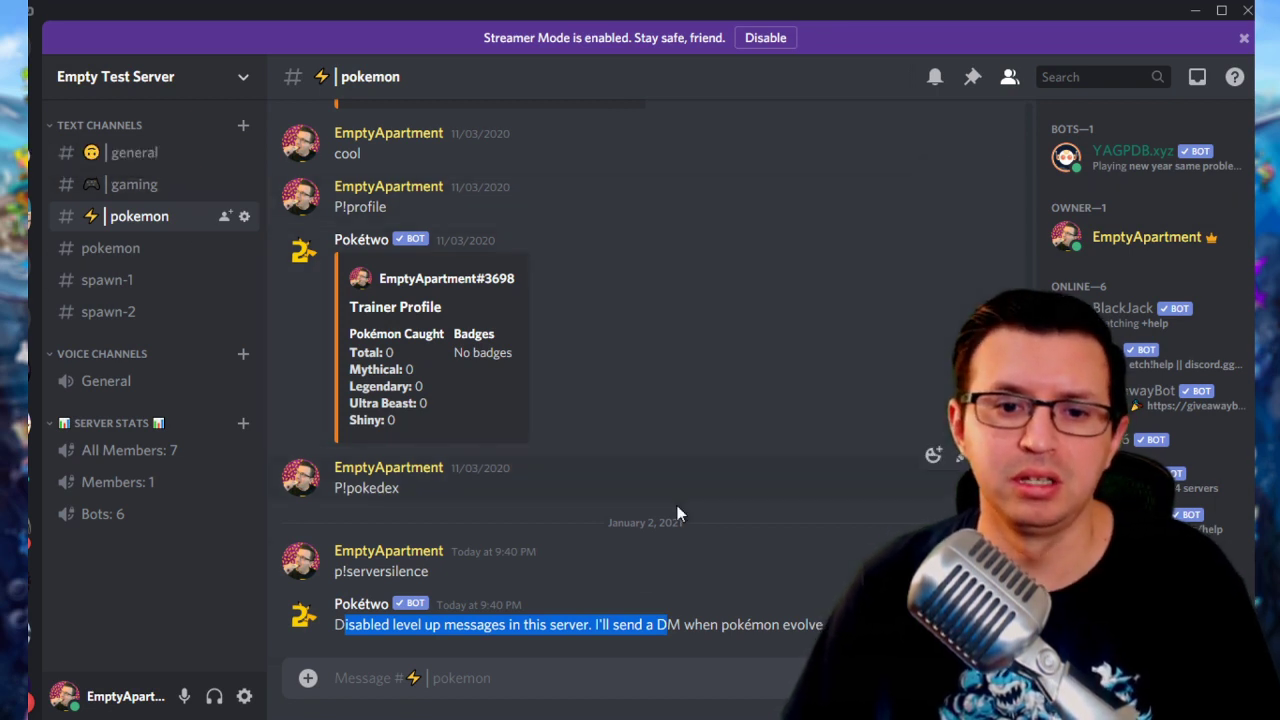
click(474, 623)
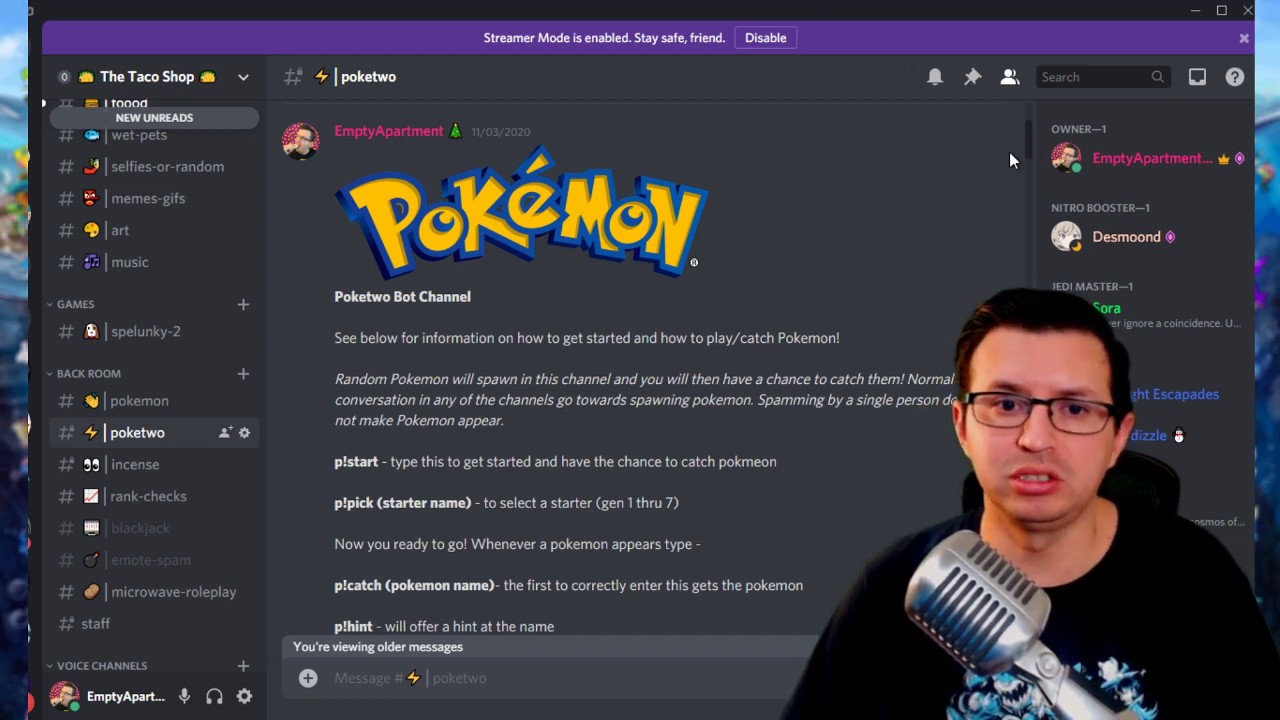
Review the Poketwo Bot Channel instructions and command list in the poketwo channel of The Taco Shop server.
drag(372, 338, 730, 400)
click(730, 400)
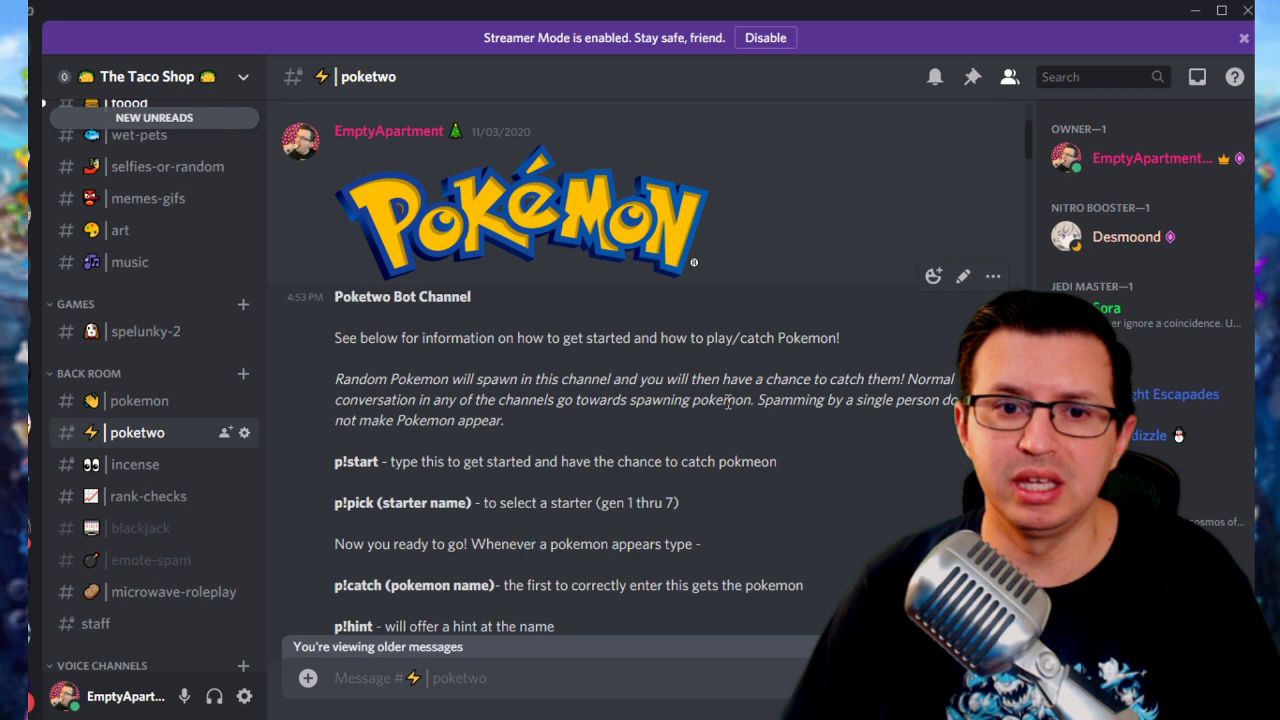
scroll(1026, 148, down, 2)
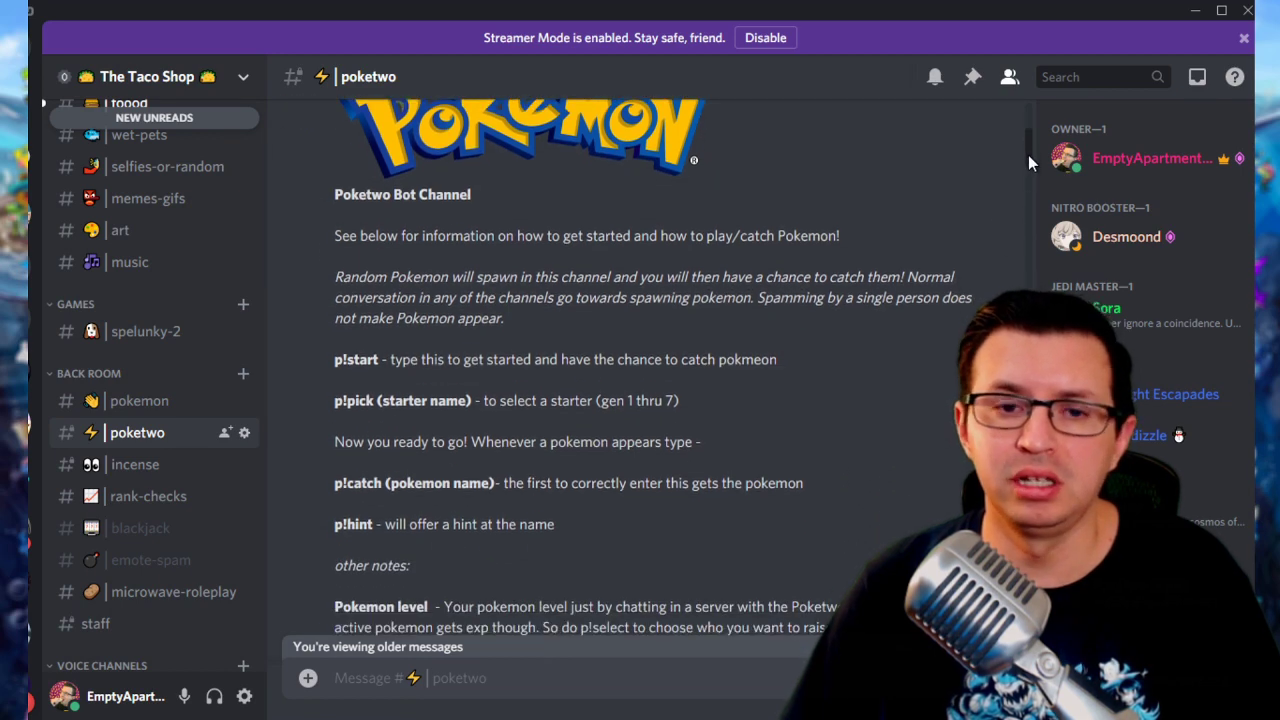
scroll(1026, 163, down, 2)
scroll(1025, 168, down, 1)
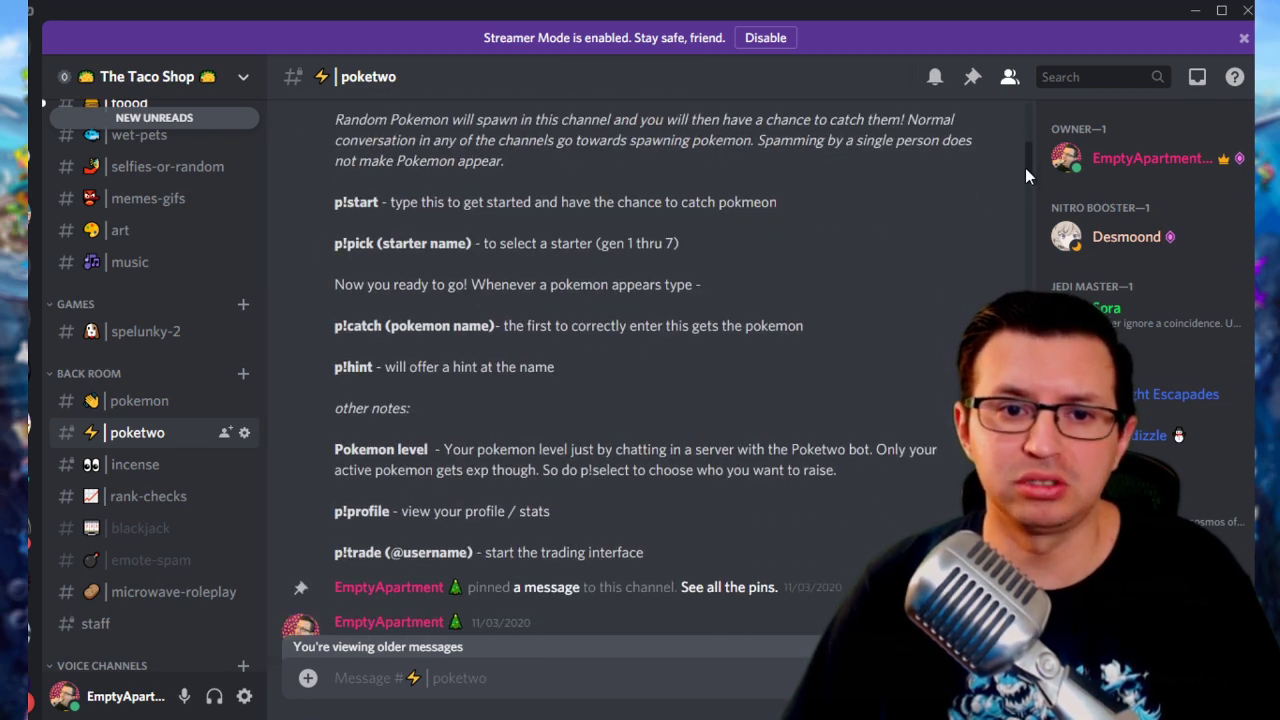
scroll(1025, 168, up, 1)
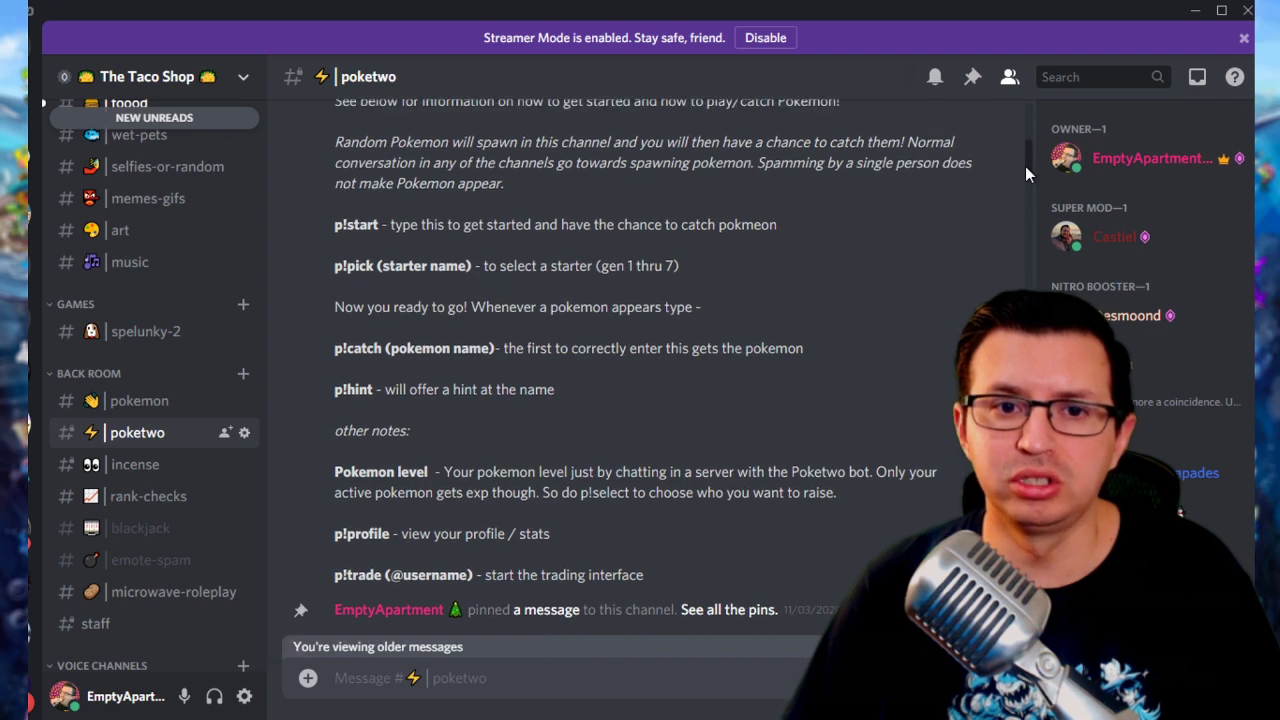
scroll(1025, 162, up, 1)
scroll(1024, 167, down, 1)
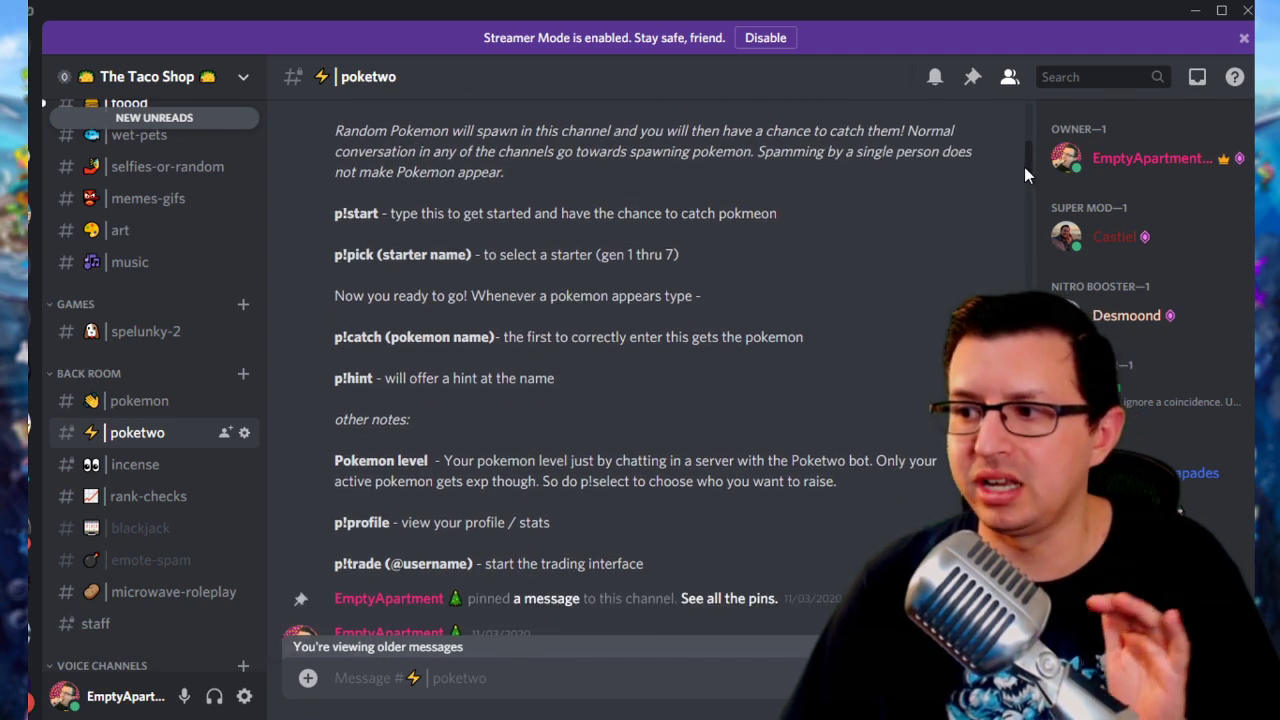
scroll(1024, 172, up, 1)
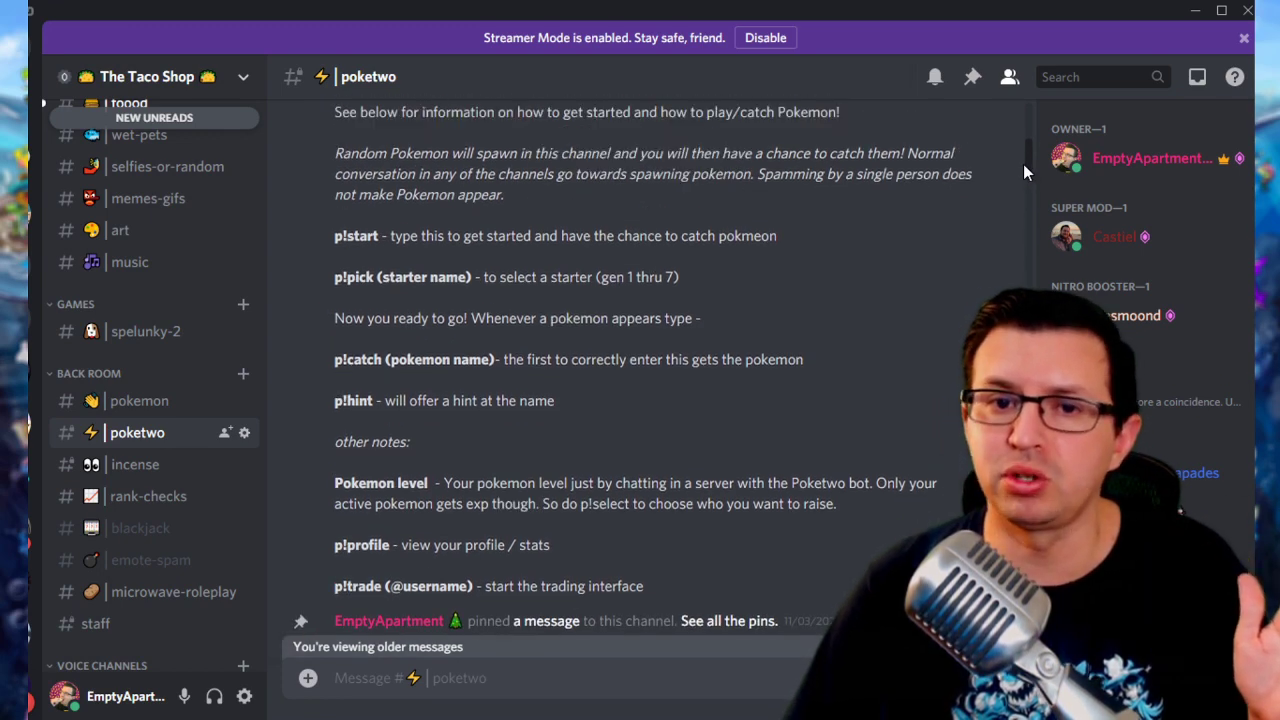
scroll(1023, 164, up, 5)
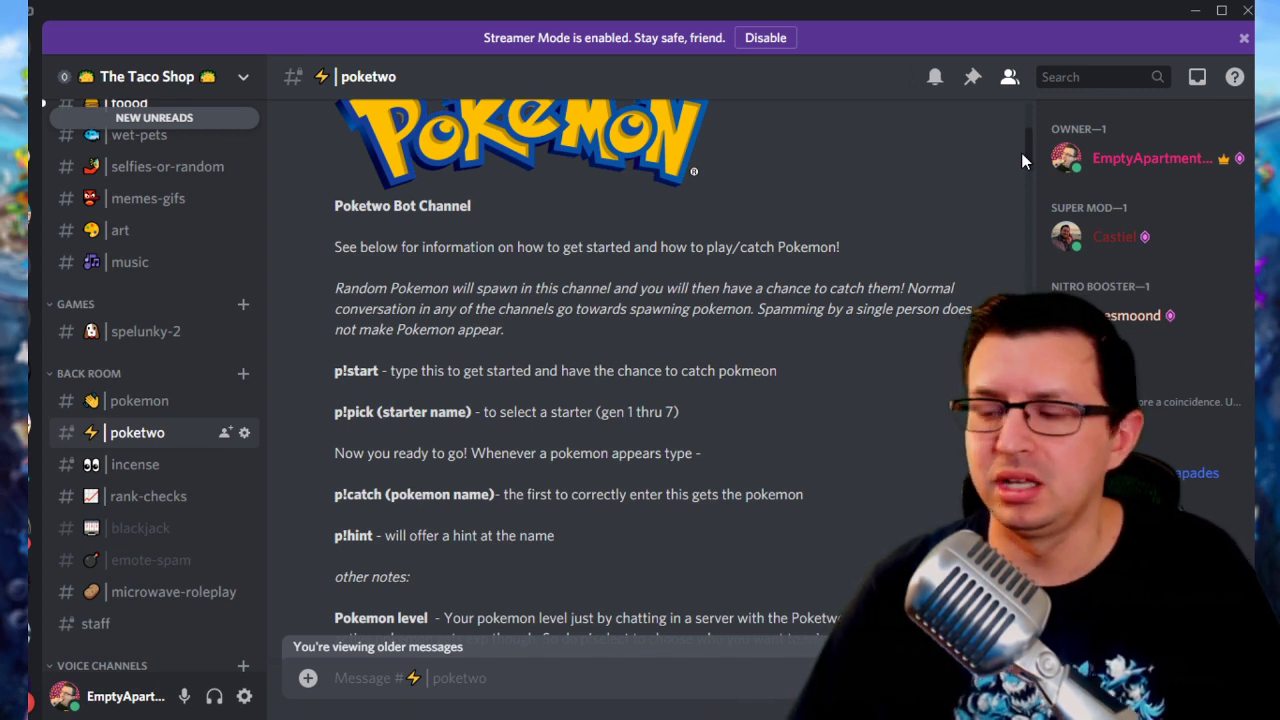
scroll(1030, 149, up, 2)
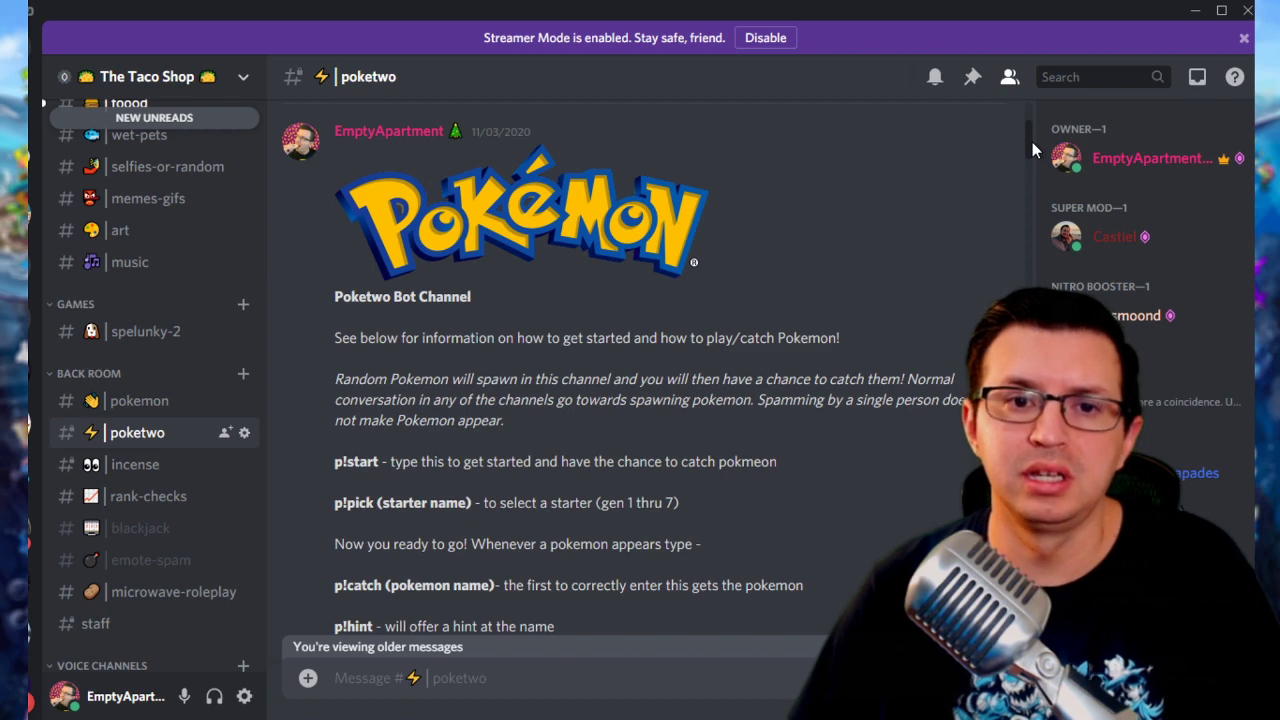
scroll(1031, 145, down, 5)
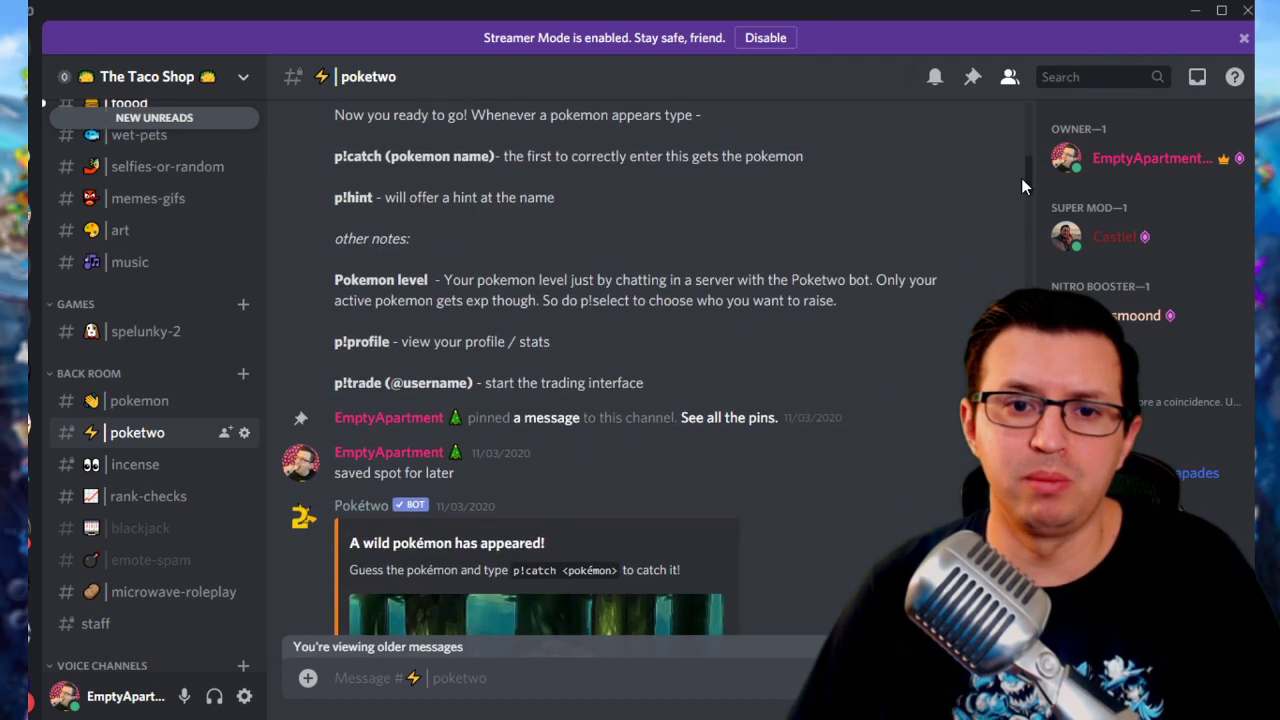
scroll(1021, 178, up, 5)
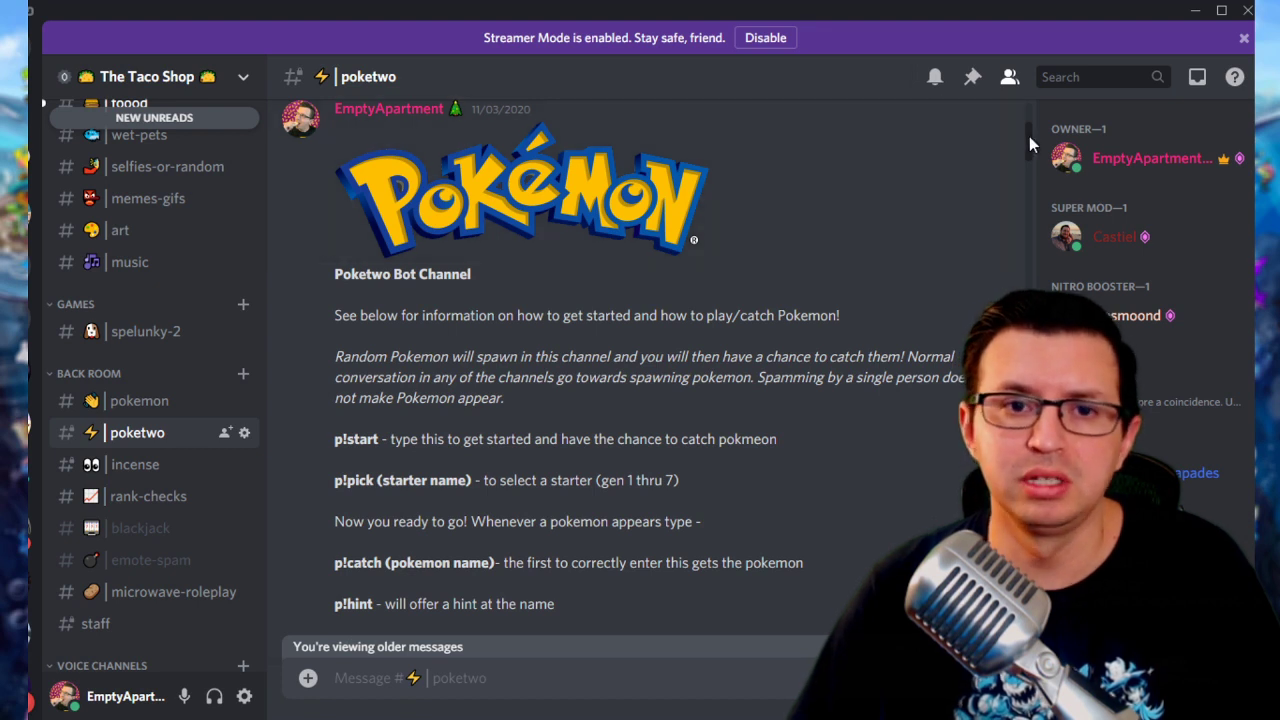
scroll(1029, 142, up, 1)
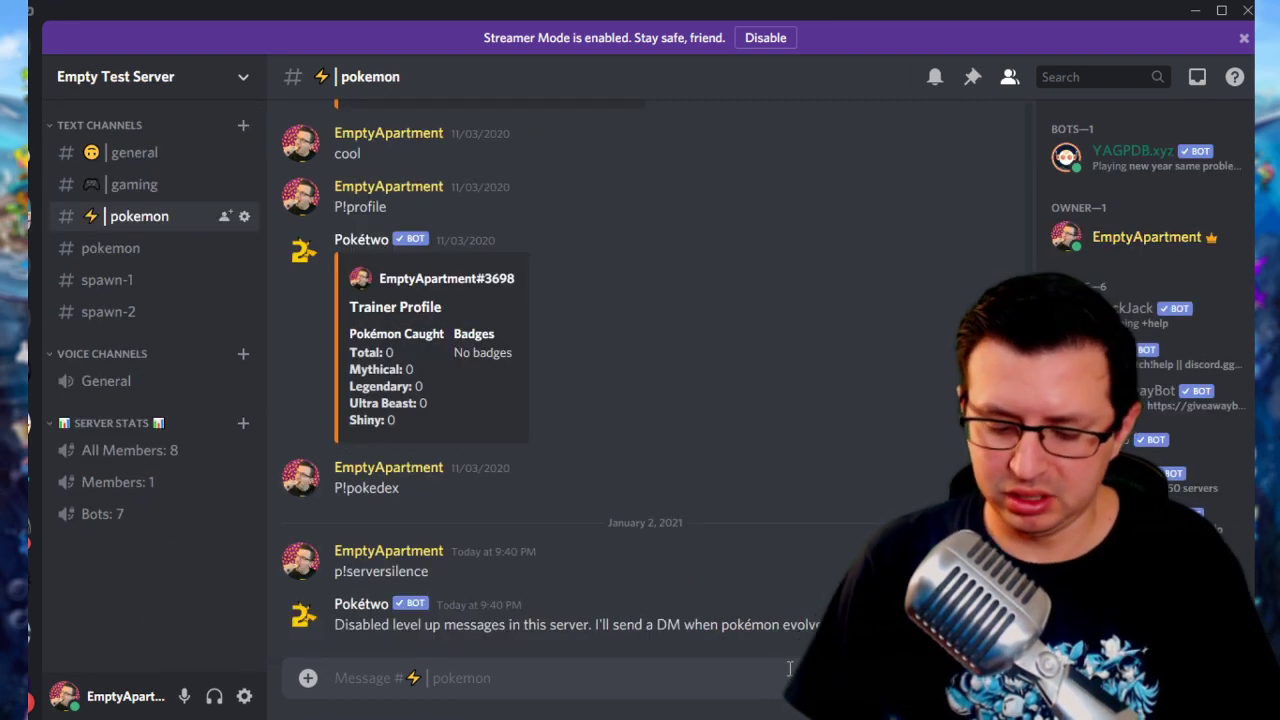
Return to the pokemon channel of Empty Test Server and send "P!p" to list the caught Pokémon.
text(P!)
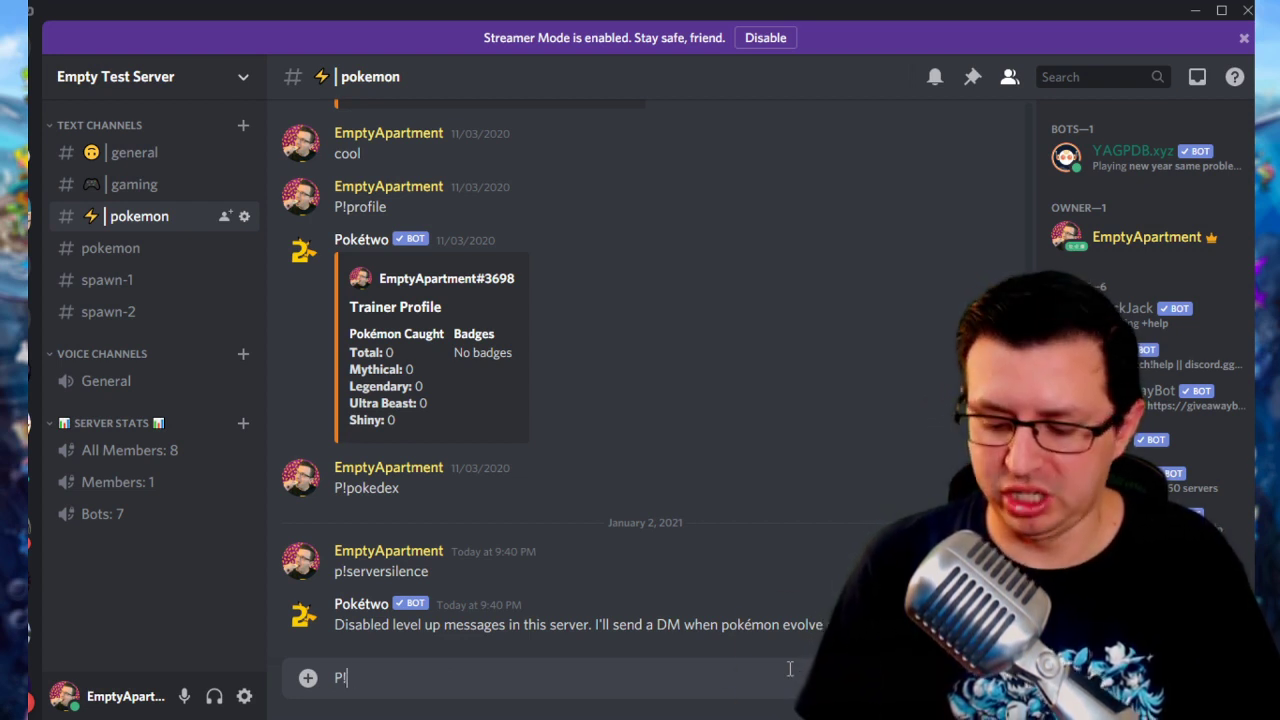
text(p)
key(Return)
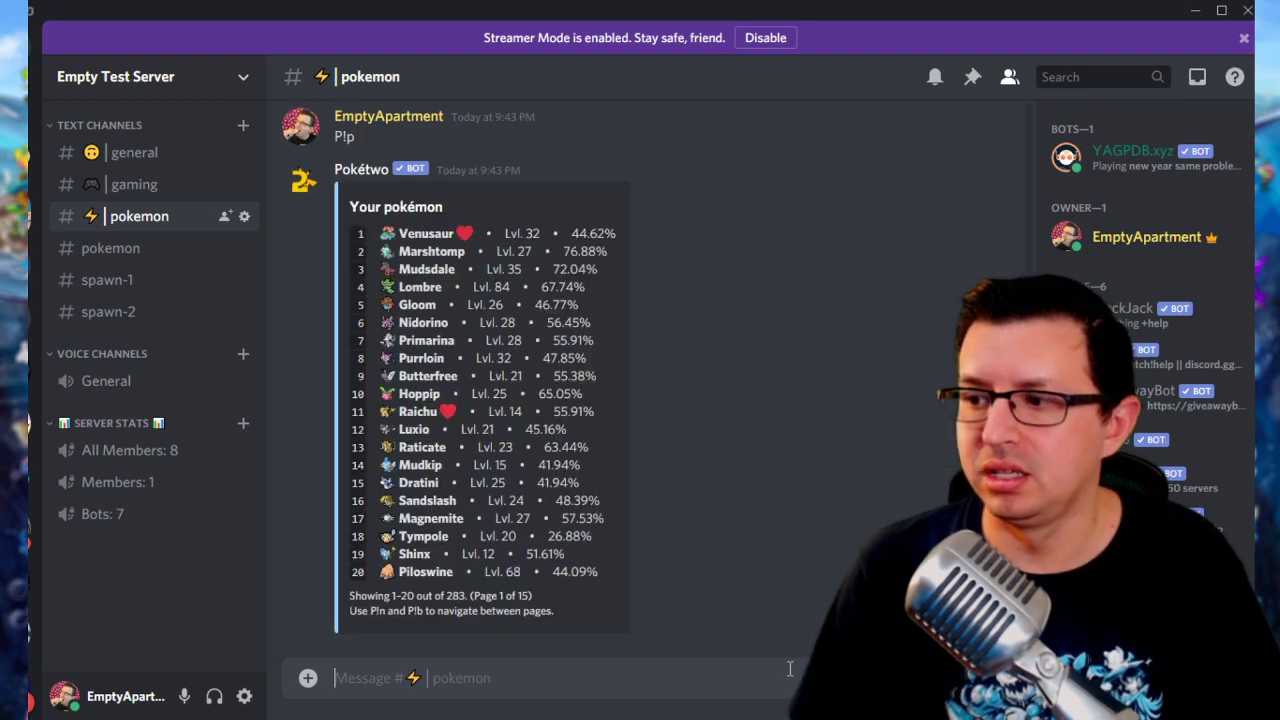
Remove the "(prefix)" placeholder from the command in the text document and send "p!prefix ." in the pokemon channel.
text(p!)
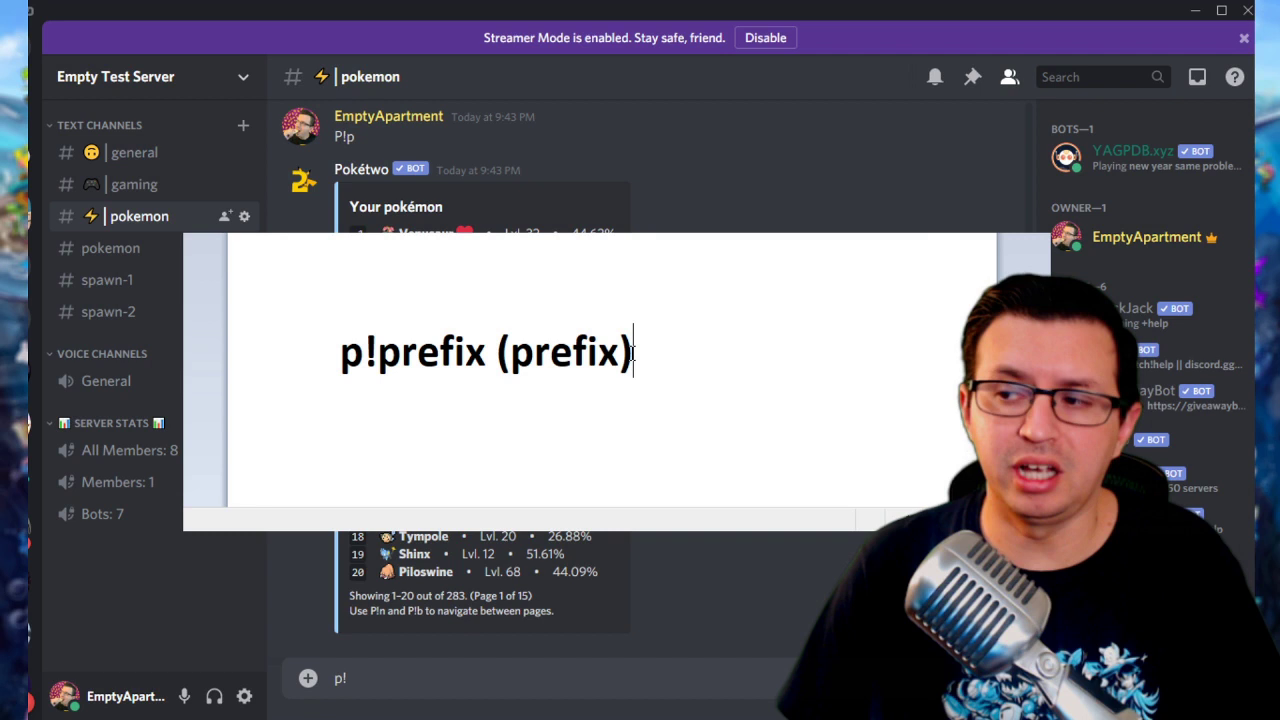
double_click(617, 350)
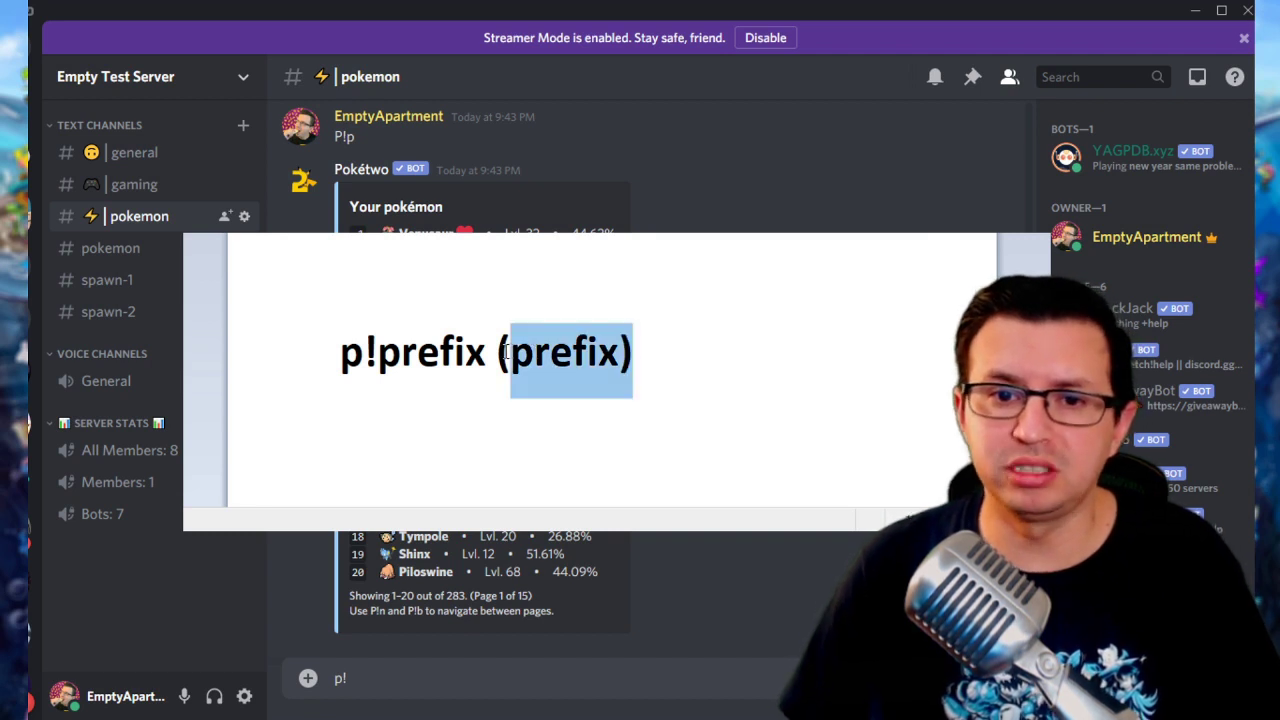
key(BackSpace)
key(BackSpace)
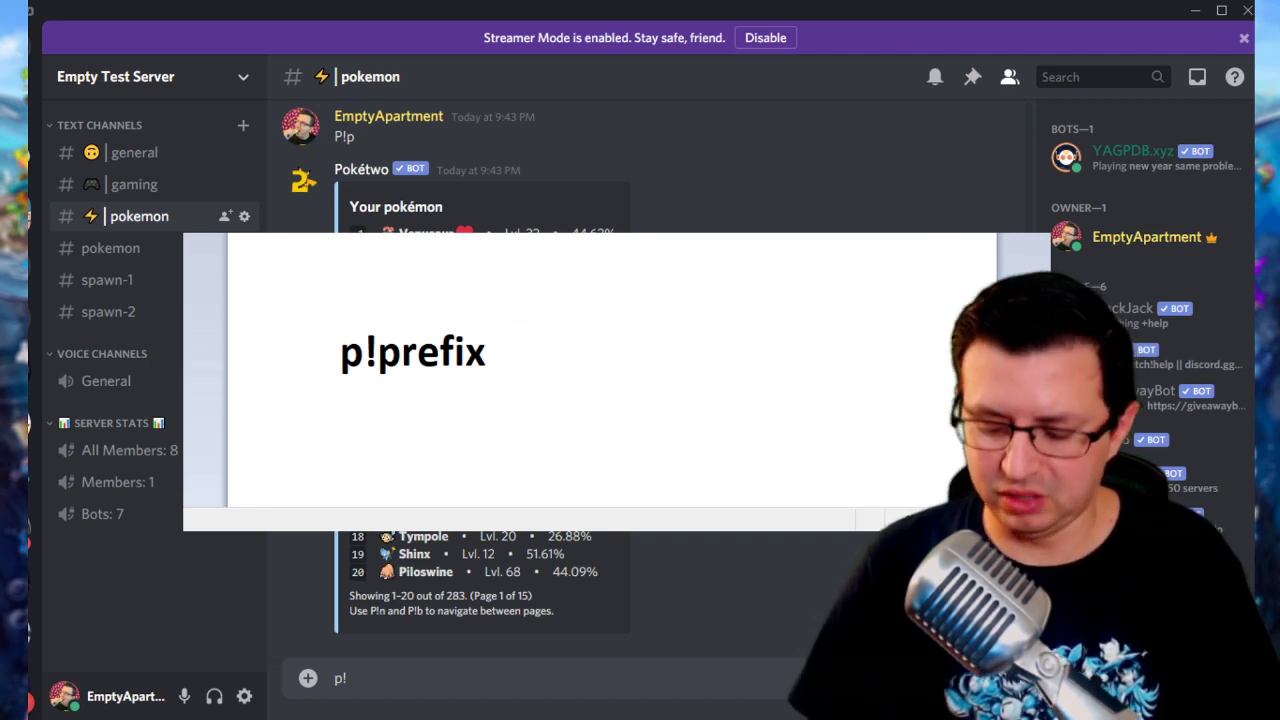
text(prefix .)
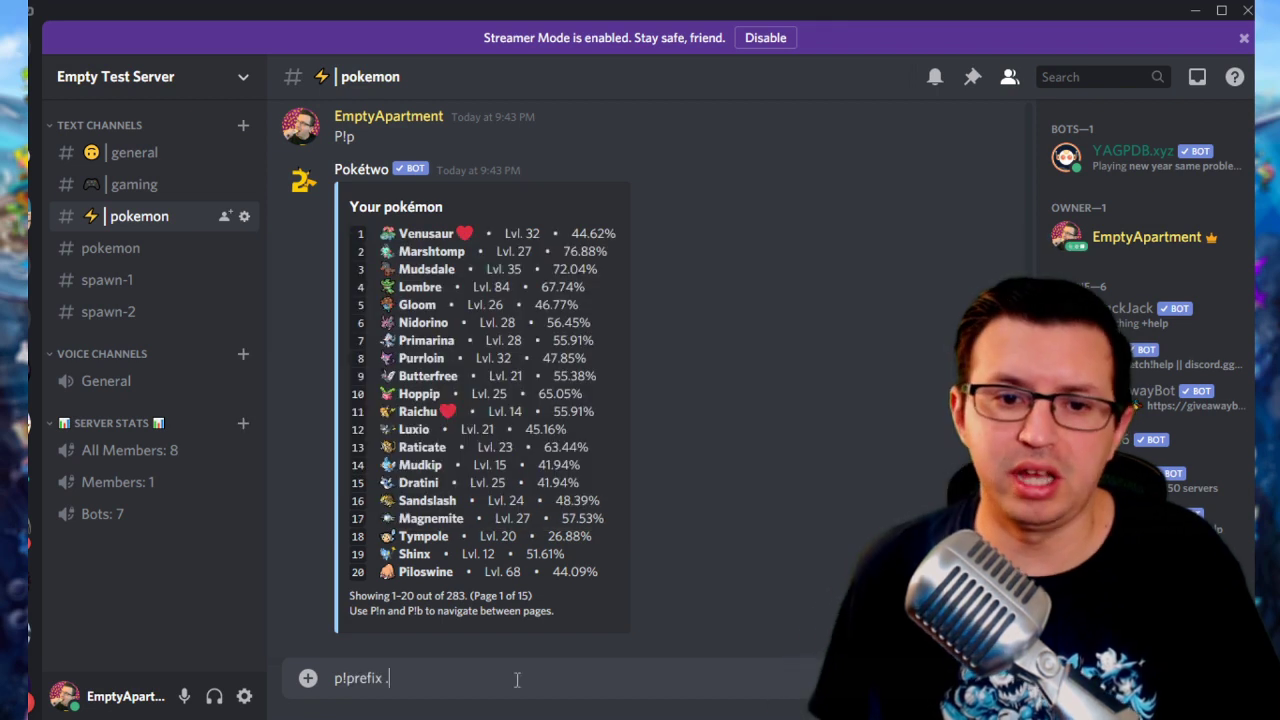
key(Return)
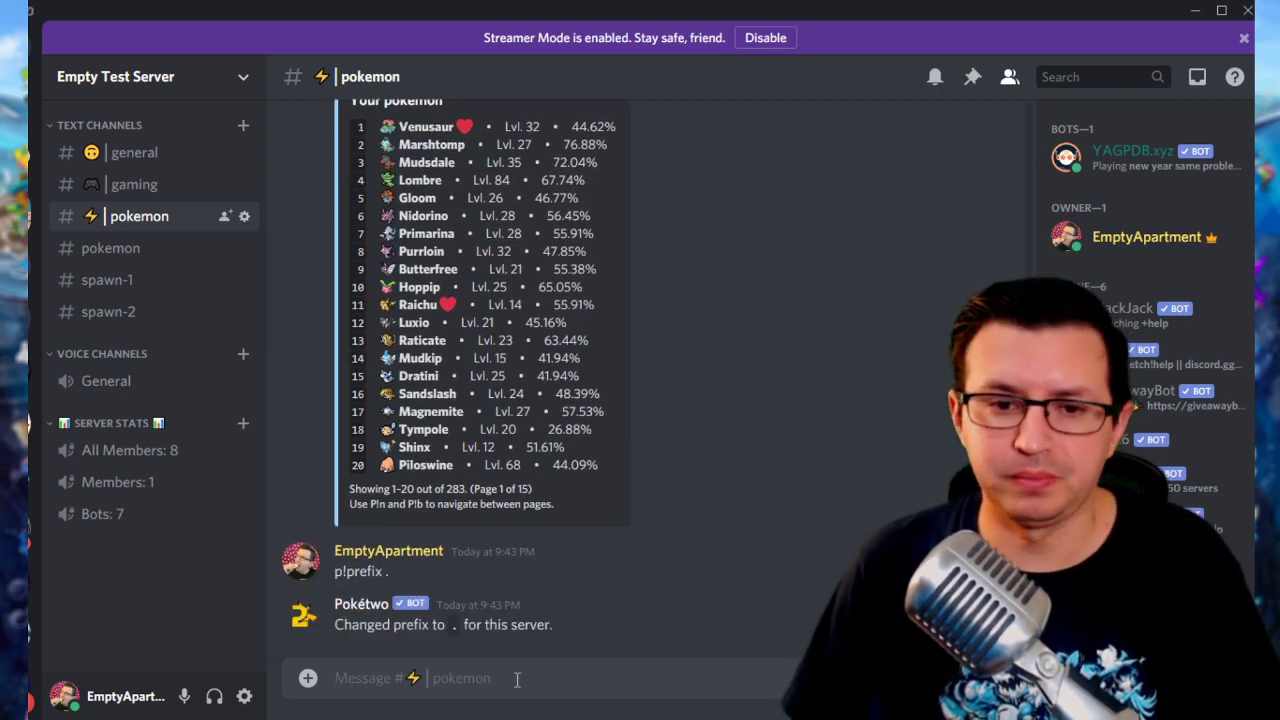
Send ".p" in the pokemon channel to try the Pokémon list command with the new prefix.
text(.)
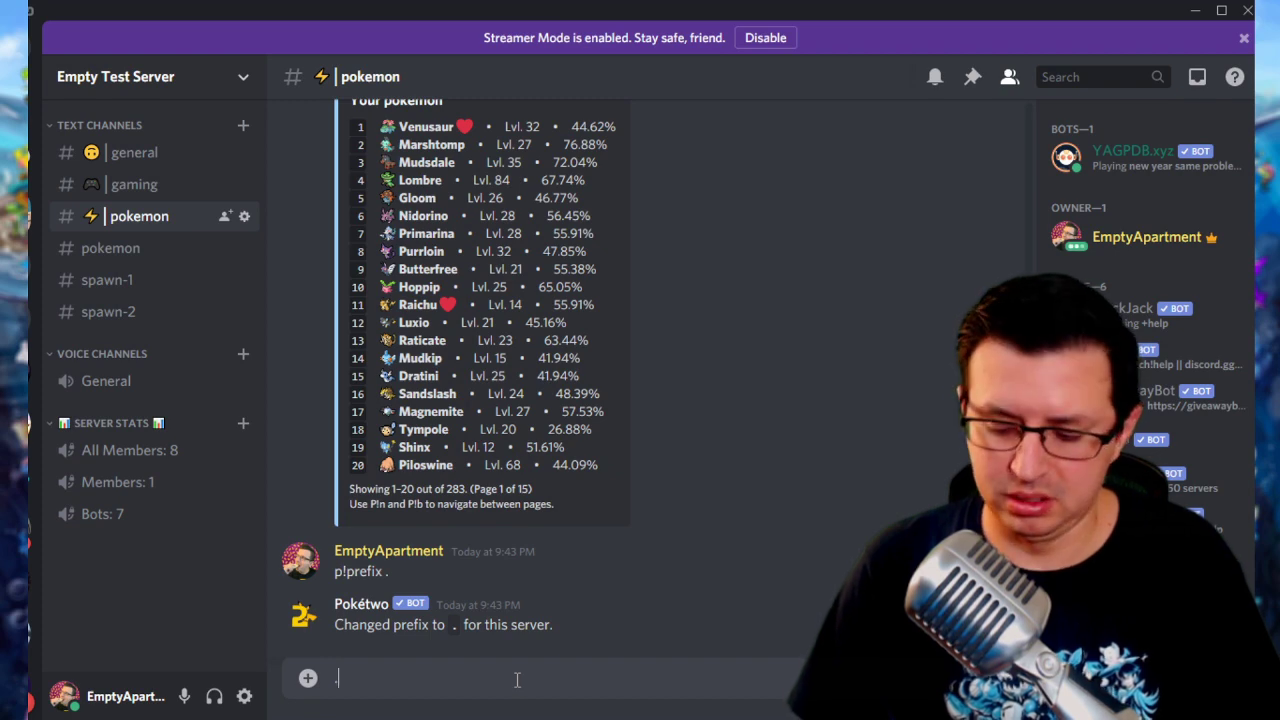
text(p)
key(Return)
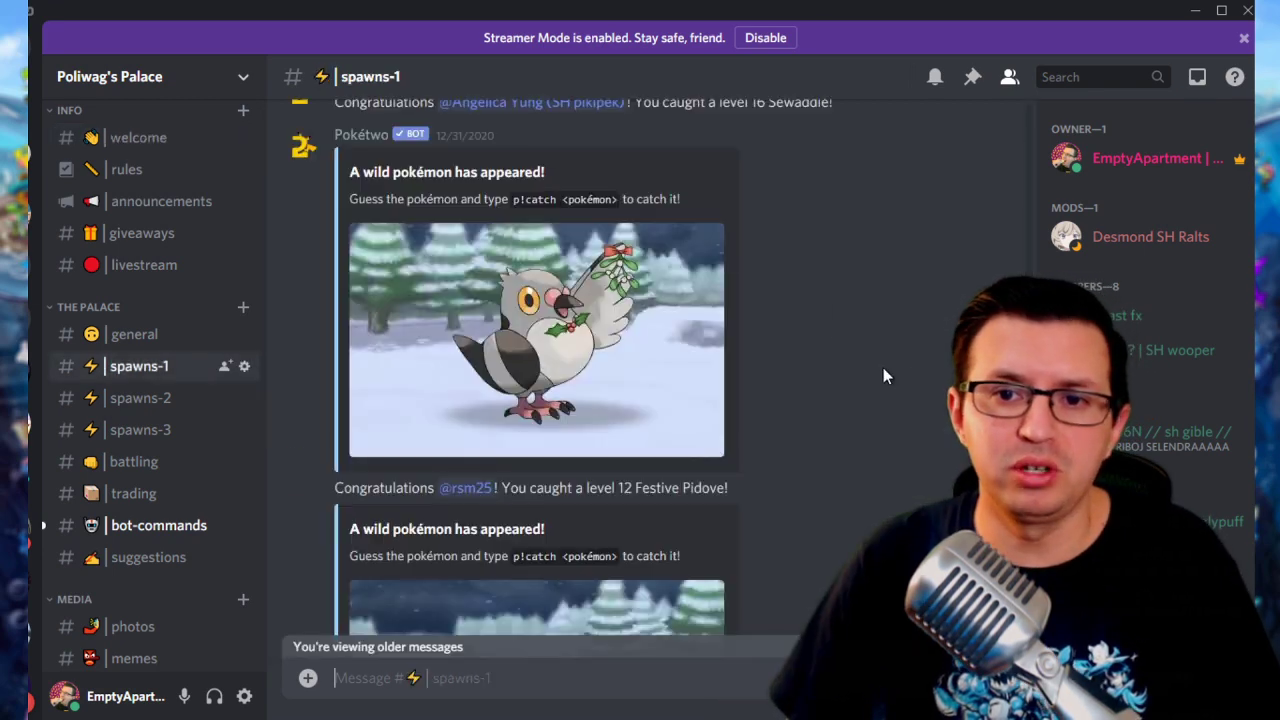
Look through the spawns-1, bot-commands, spawns-2, spawns-3 and general channels of Poliwag's Palace to compare how the bot is used in each.
scroll(883, 376, down, 6)
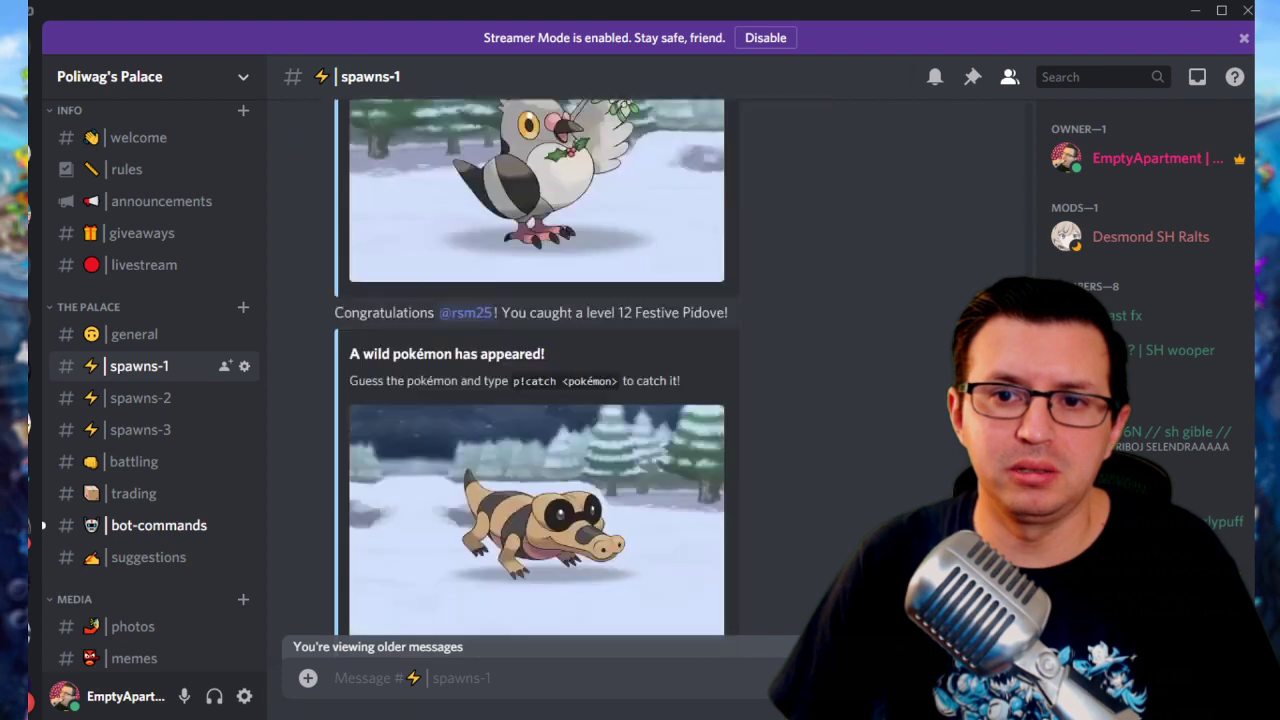
click(112, 520)
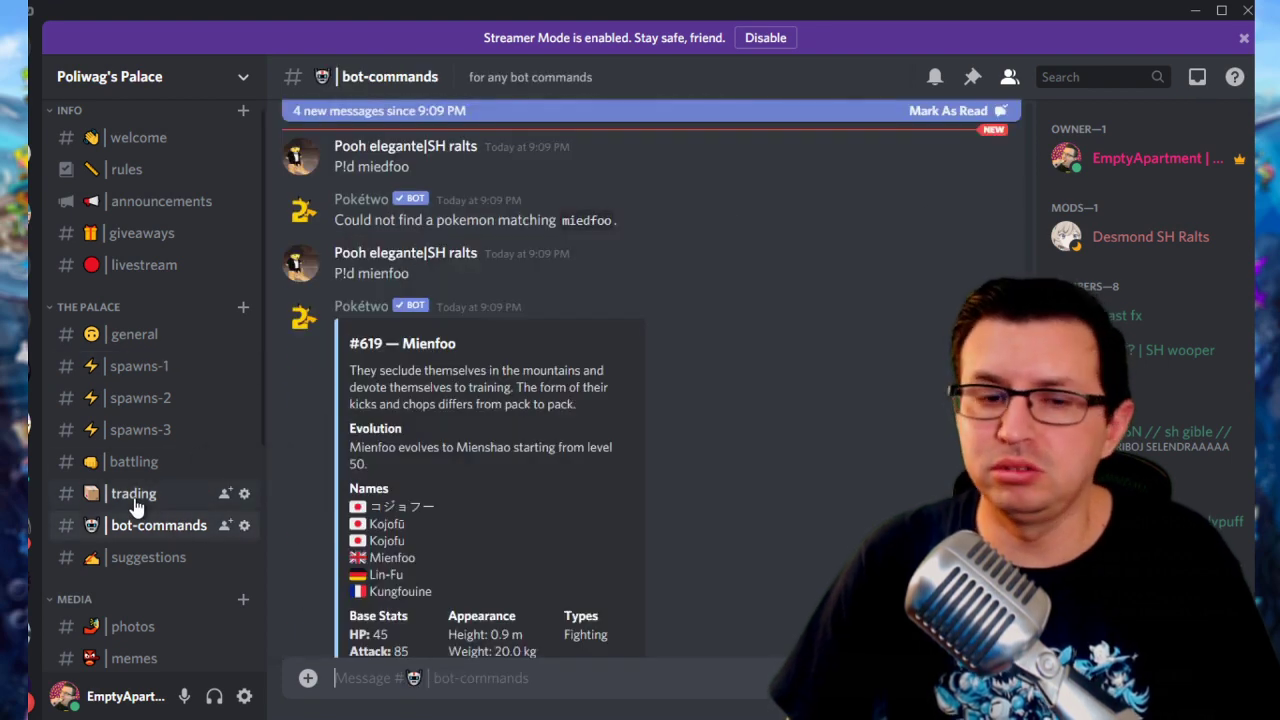
click(145, 397)
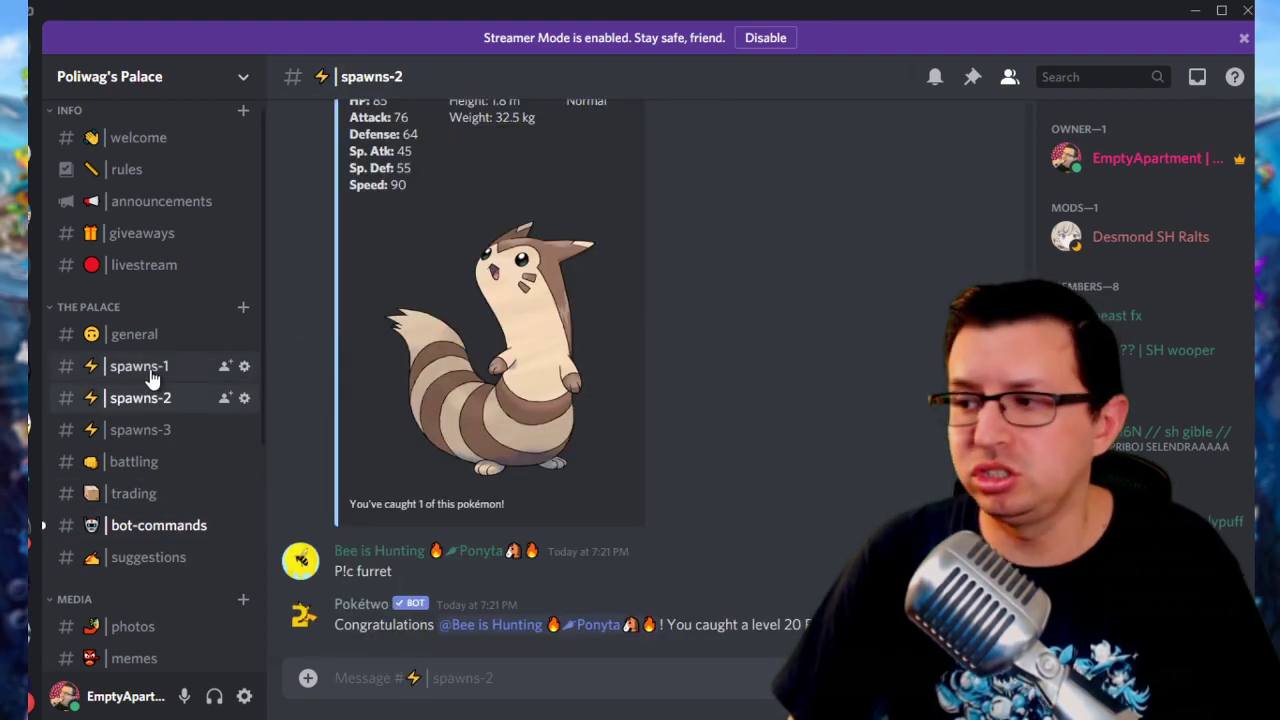
click(150, 368)
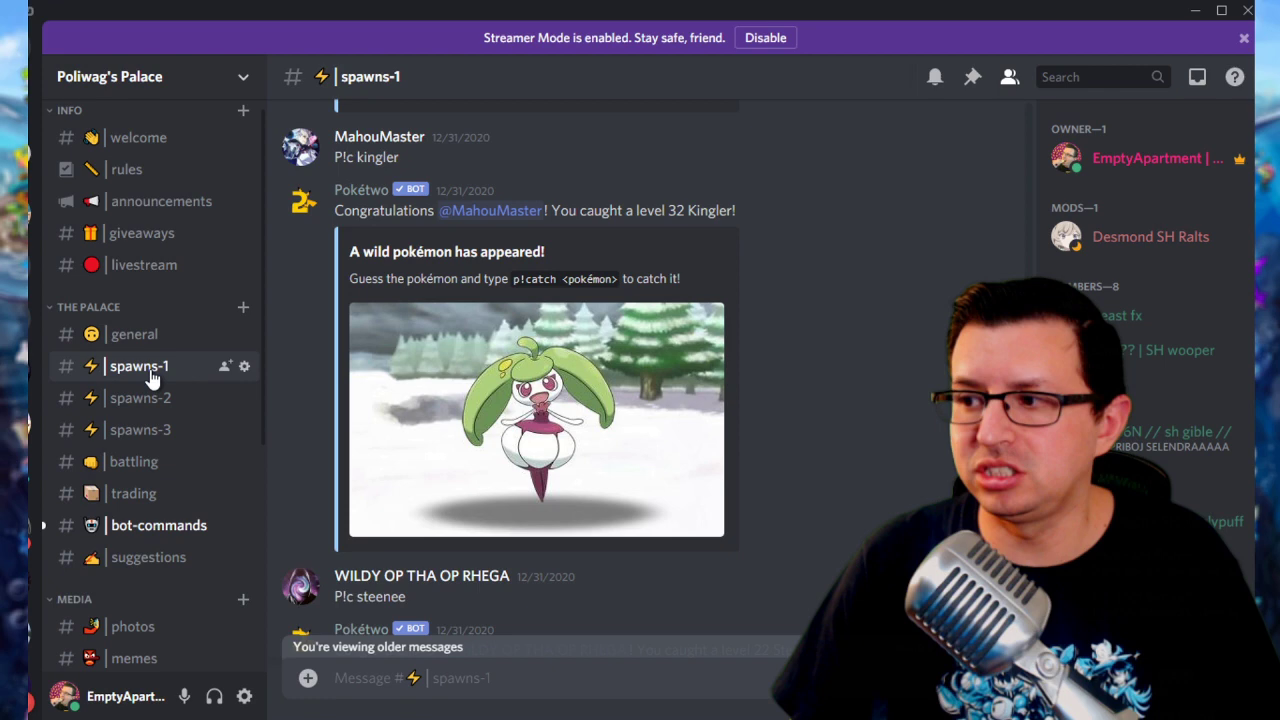
click(145, 431)
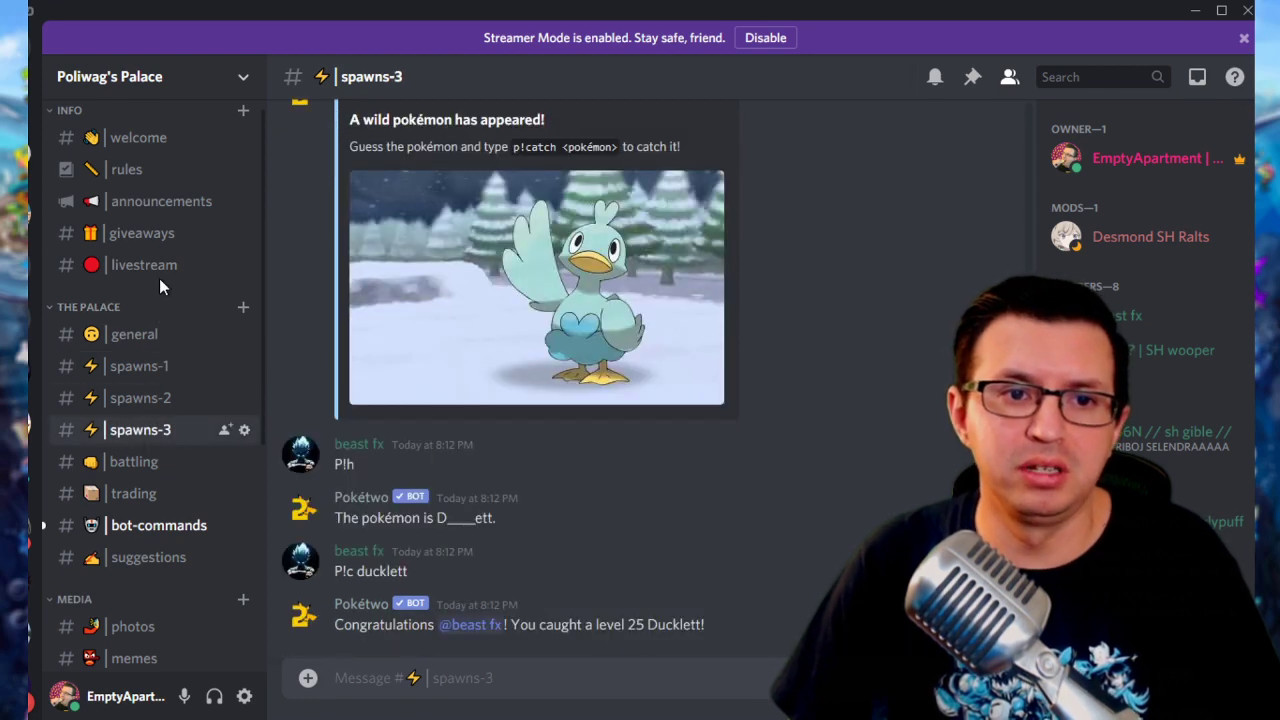
click(146, 336)
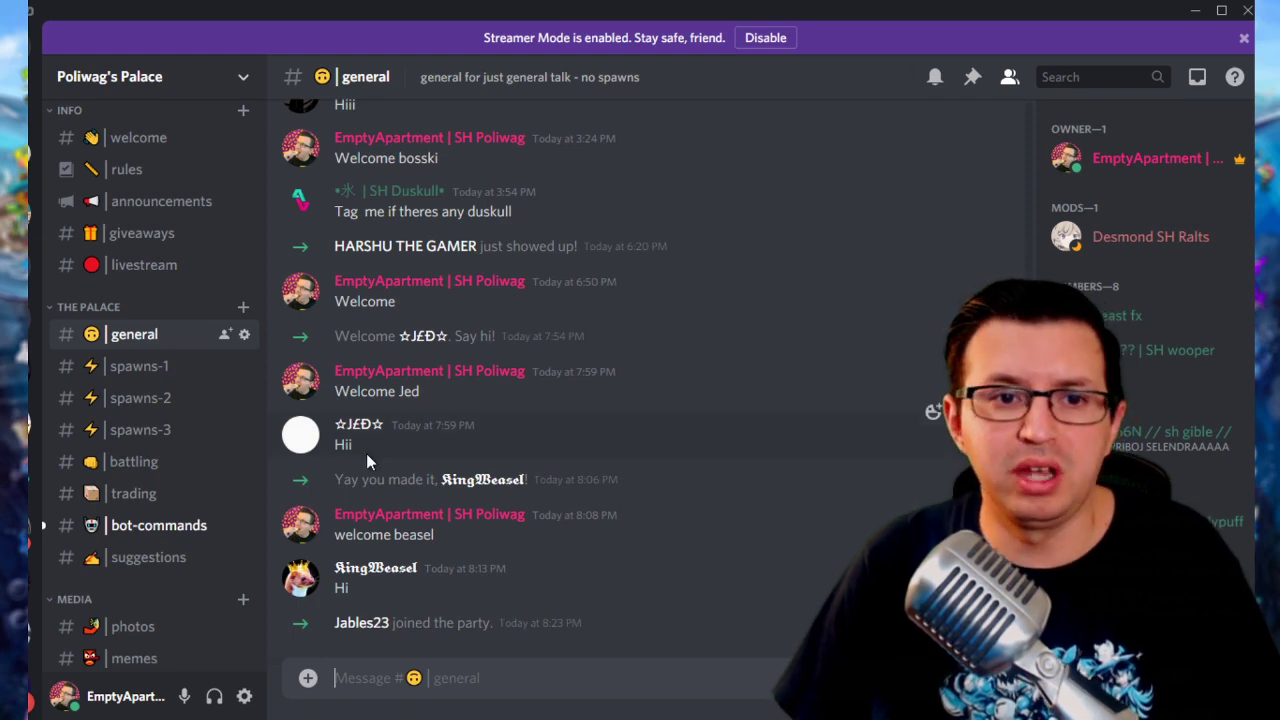
click(117, 384)
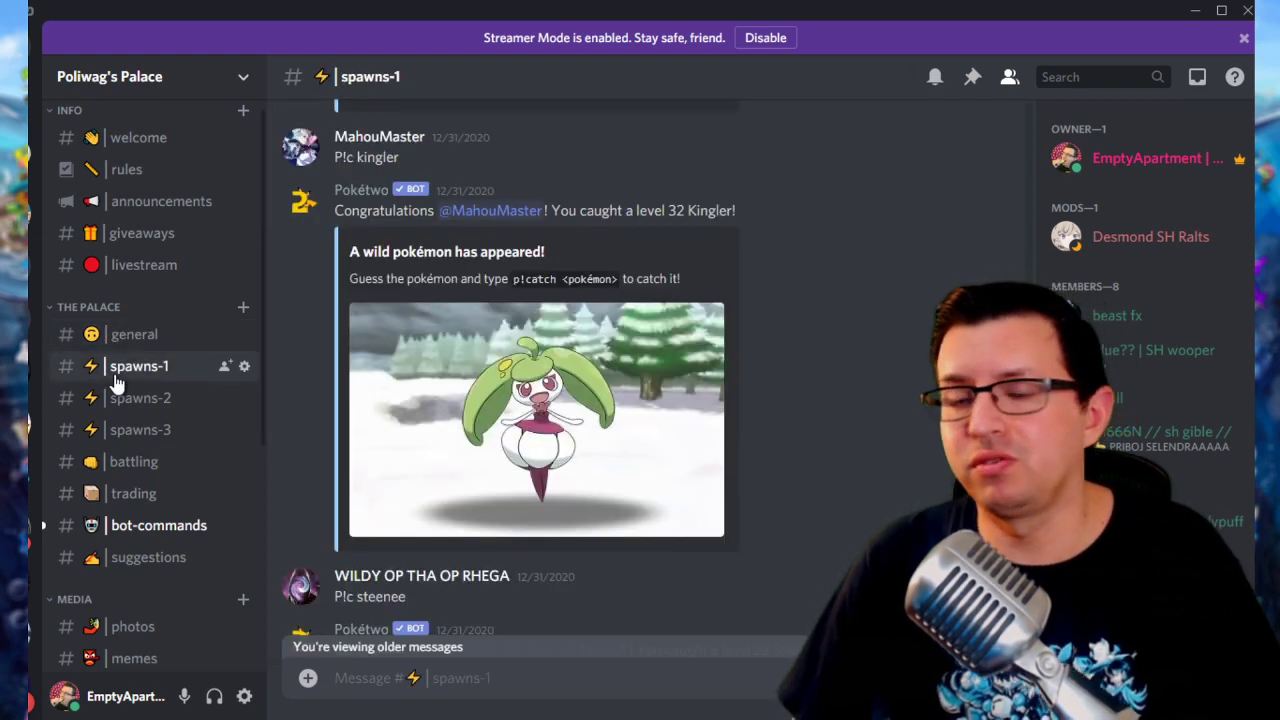